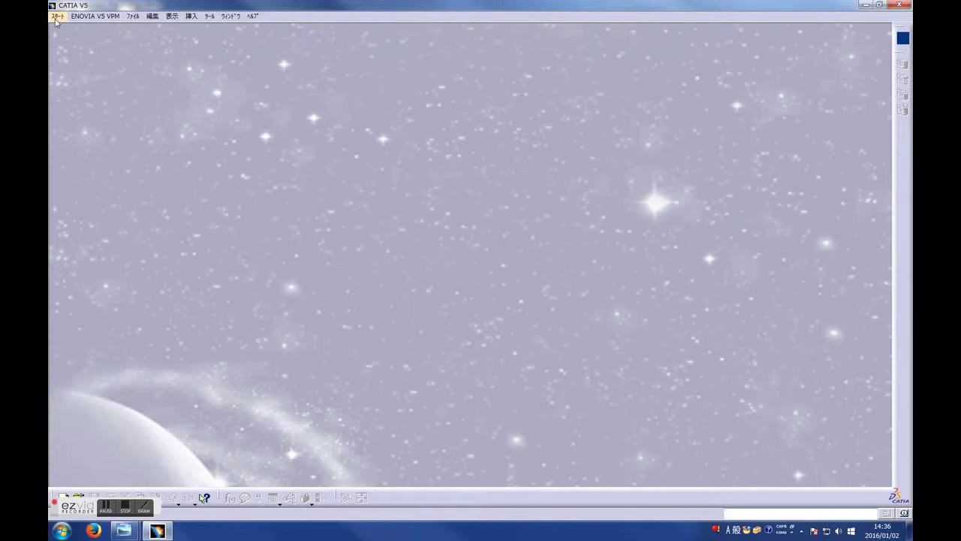
Step: Create a new part with the default options and start a sketch on the XY plane
mouse_move(78, 42)
click(203, 42)
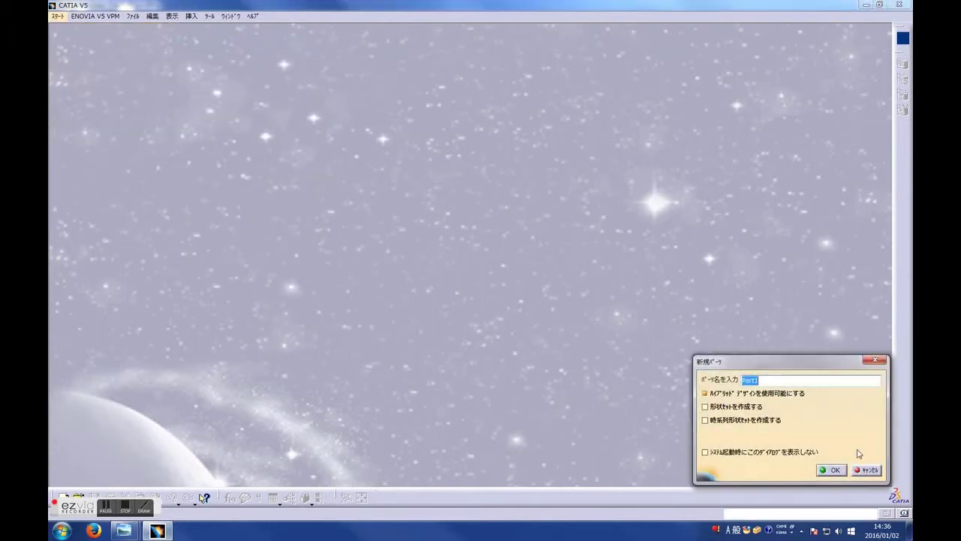
click(838, 469)
click(101, 56)
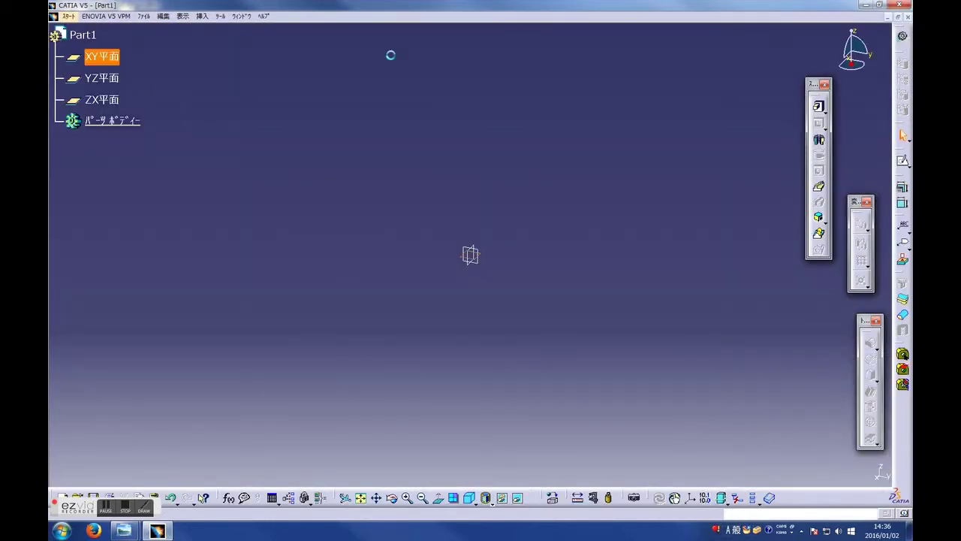
click(903, 161)
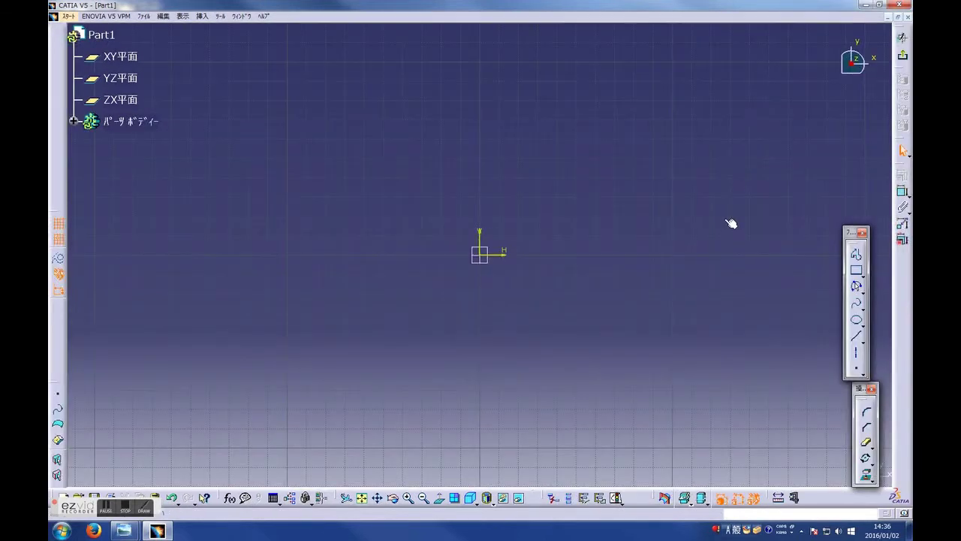
Step: Sketch a three-point arc of about 50 mm radius on the negative H side of the origin, bulging outward
click(856, 286)
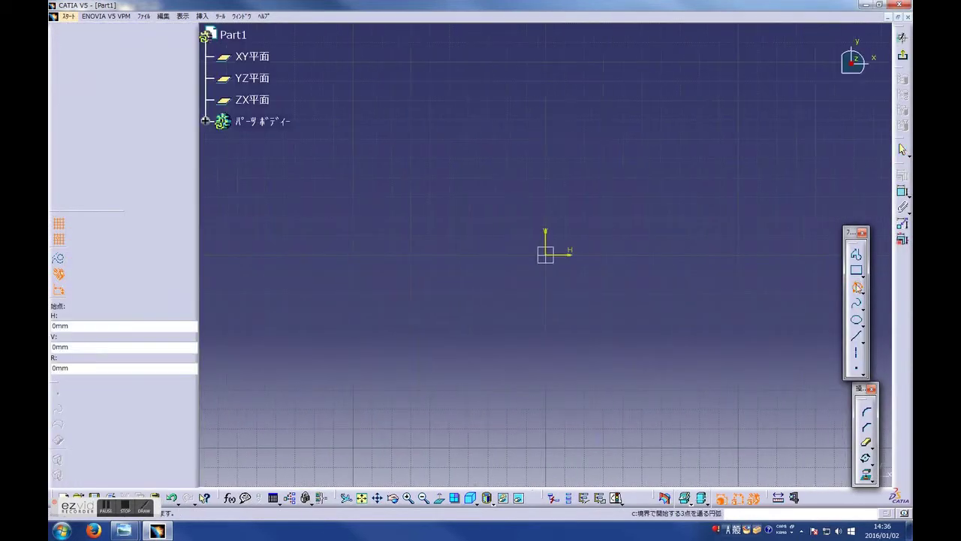
click(353, 177)
click(353, 332)
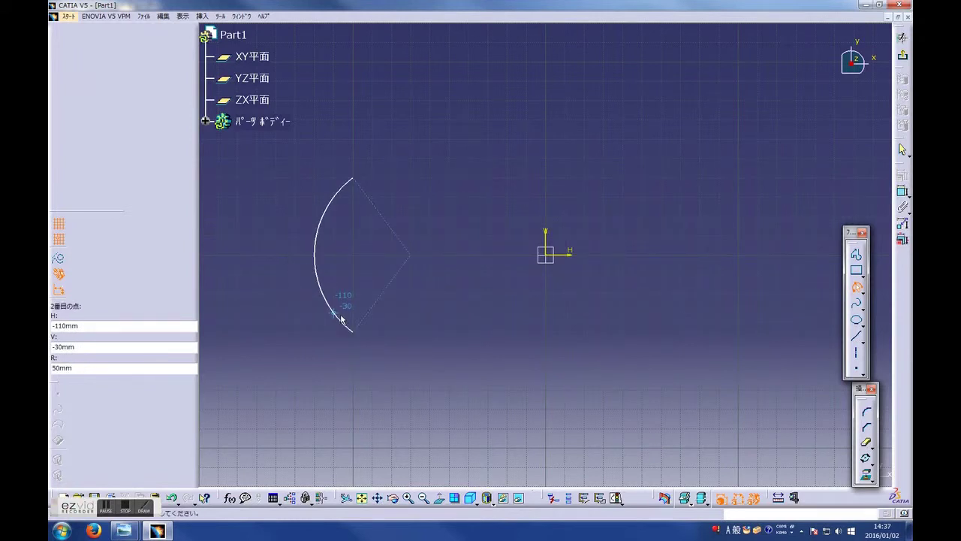
click(343, 321)
Step: Sketch an opposing three-point arc of about 50 mm radius on the positive H side of the origin, bulging outward
click(856, 286)
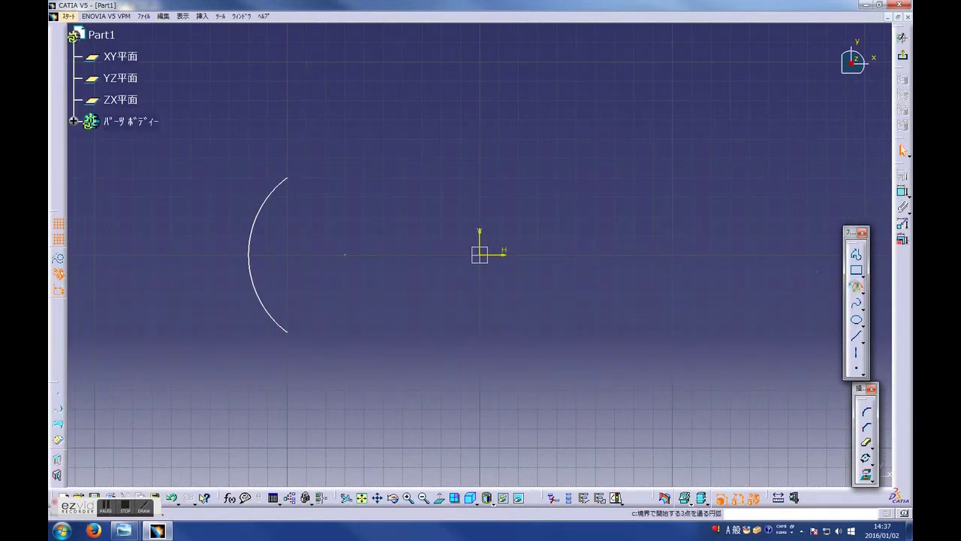
click(700, 178)
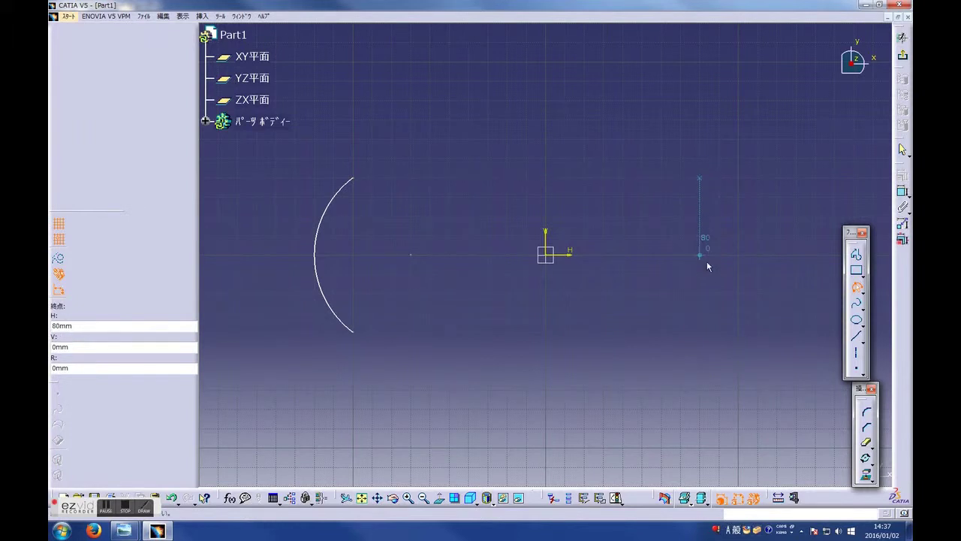
click(708, 331)
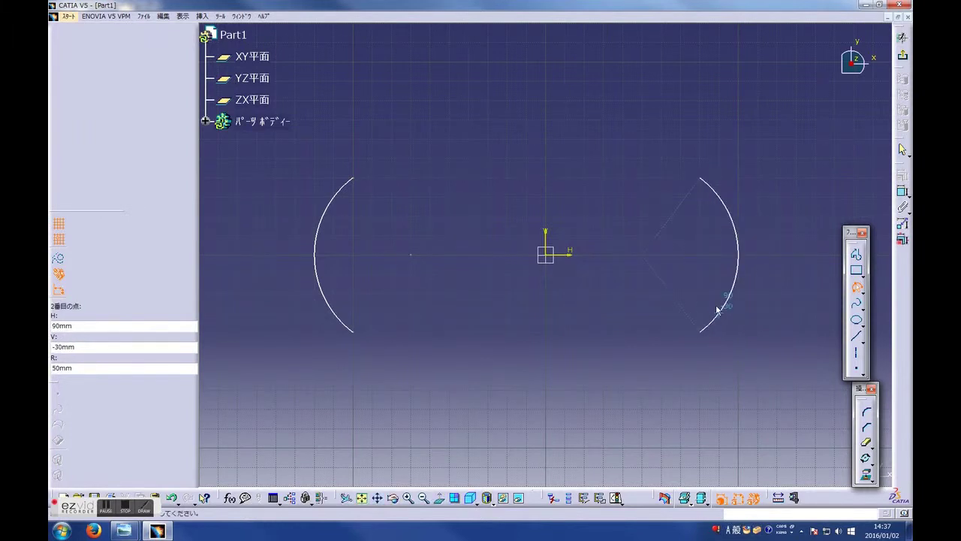
click(721, 308)
click(673, 248)
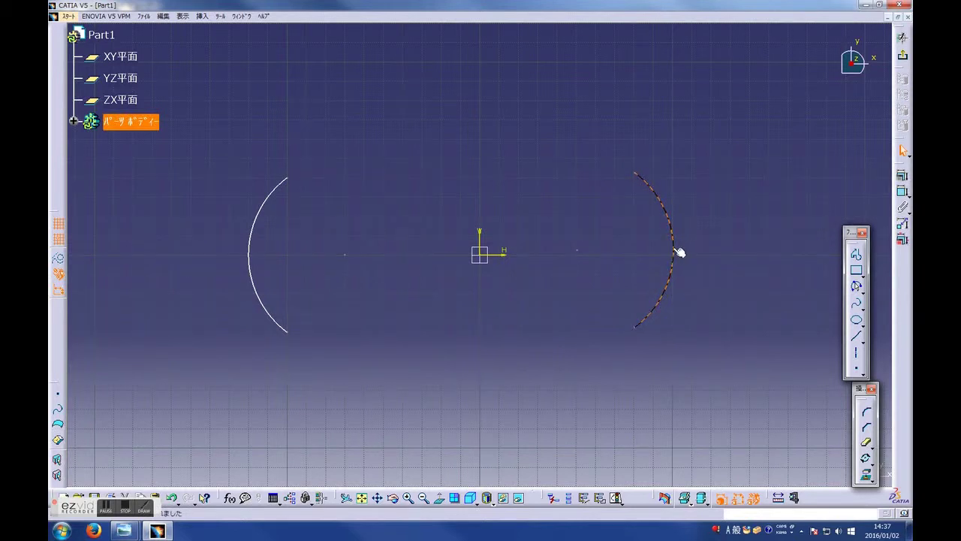
click(803, 259)
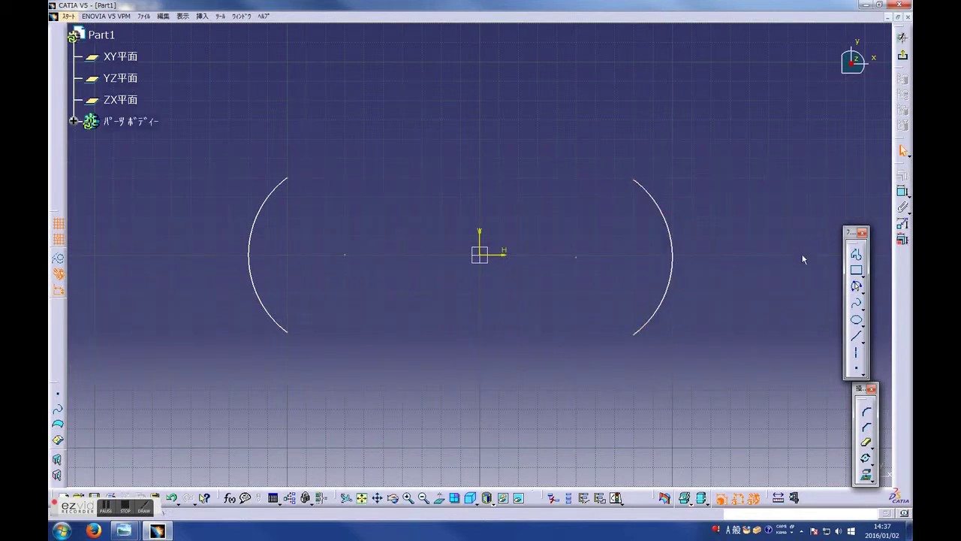
Step: Constrain the centre points of both arcs to be coincident with the horizontal H axis
click(577, 258)
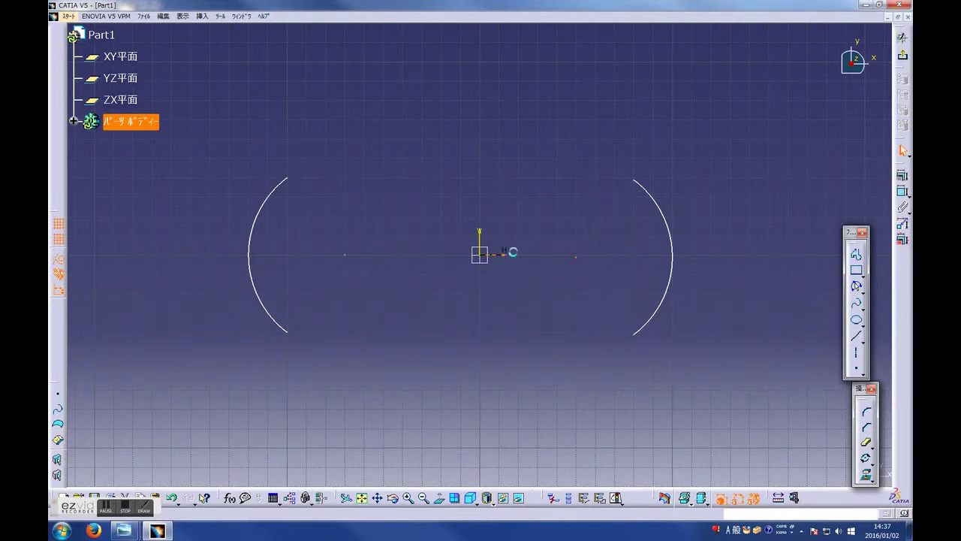
click(900, 190)
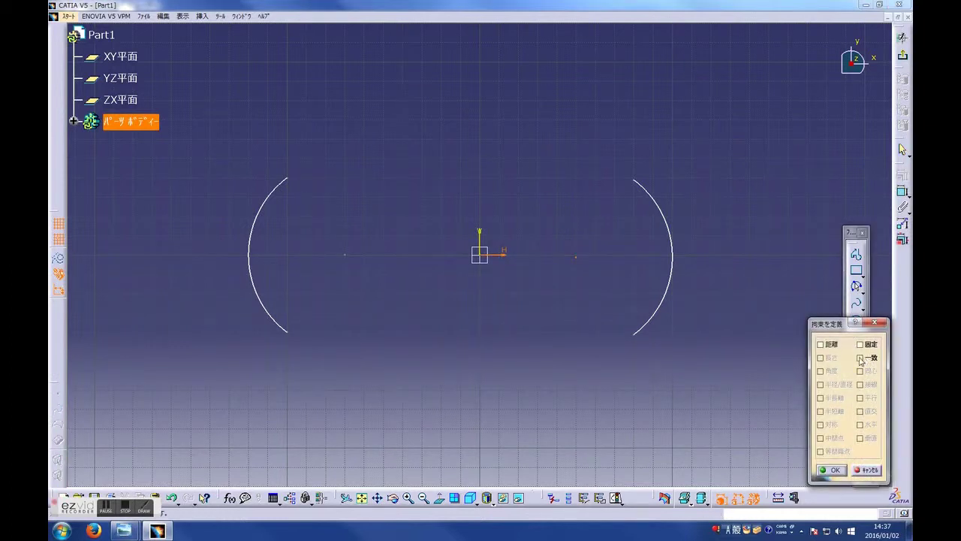
click(829, 471)
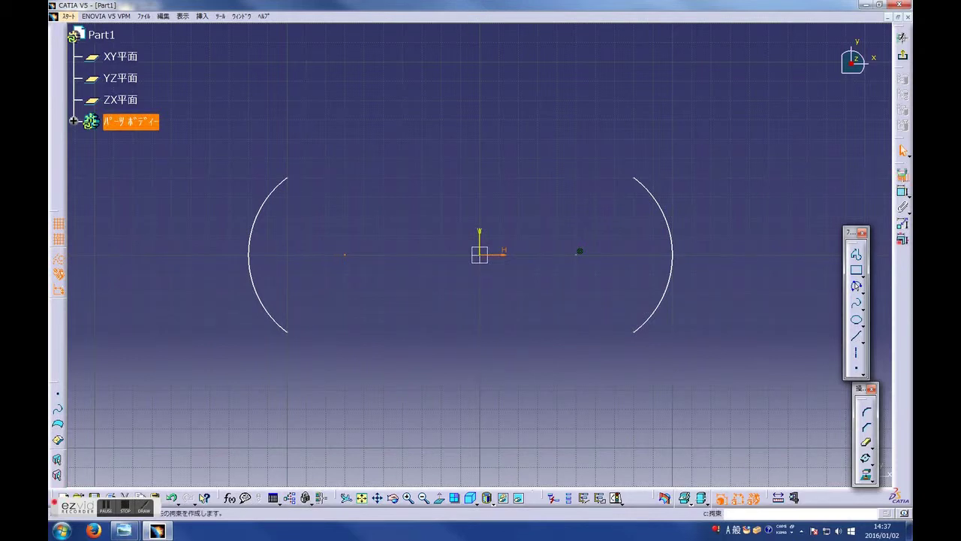
click(902, 191)
click(818, 471)
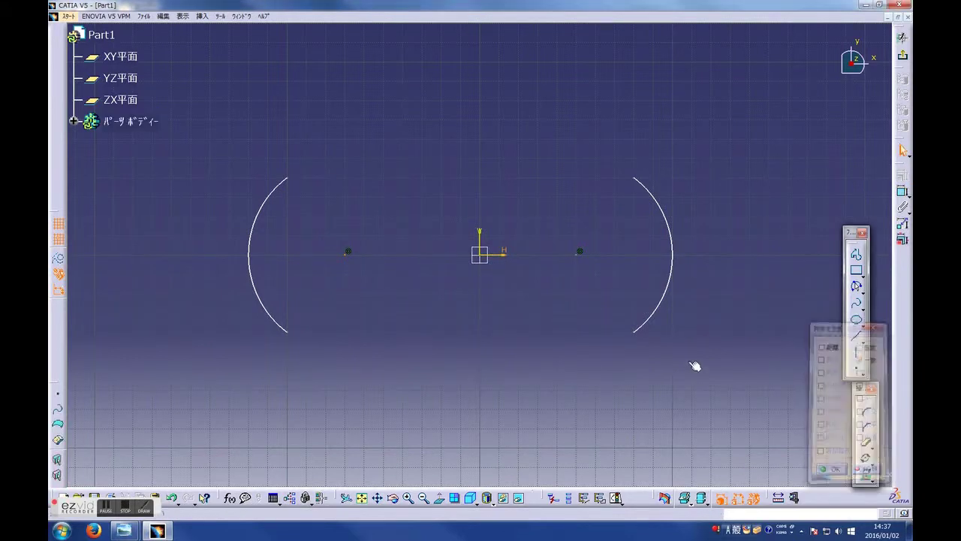
Step: Add a radius constraint to the right arc and set it to 100 mm
click(673, 255)
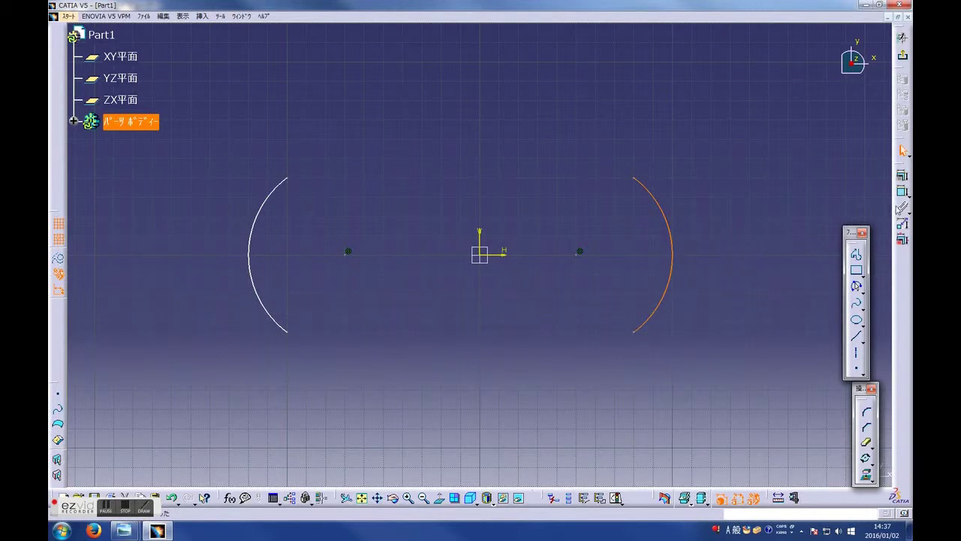
double_click(719, 154)
text(100mm)
key(Return)
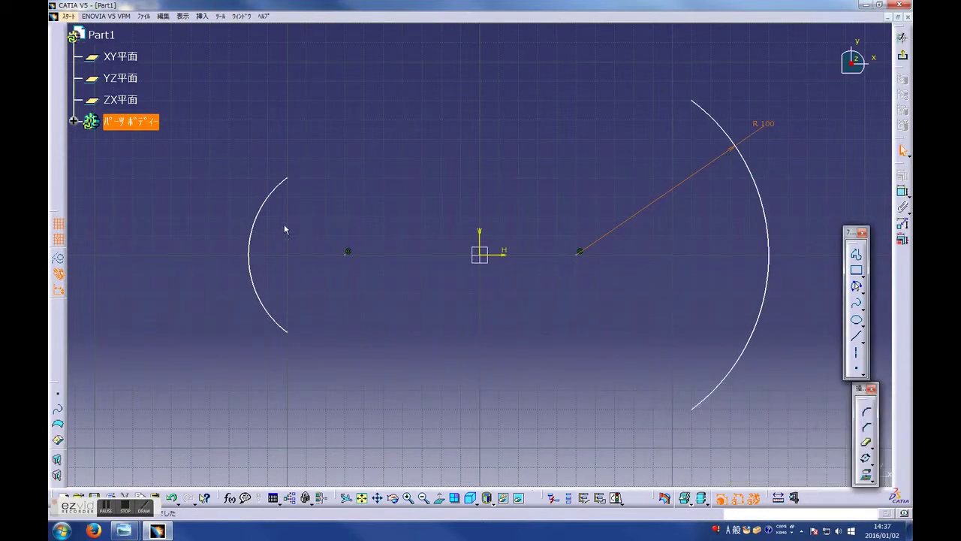
Step: Add a radius constraint to the left arc and set it to 100 mm
click(267, 208)
click(902, 191)
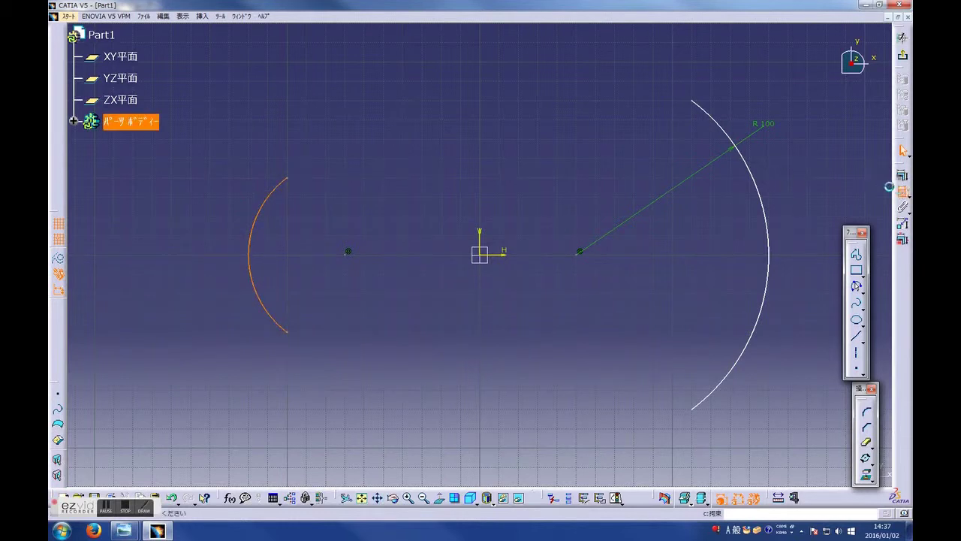
double_click(199, 171)
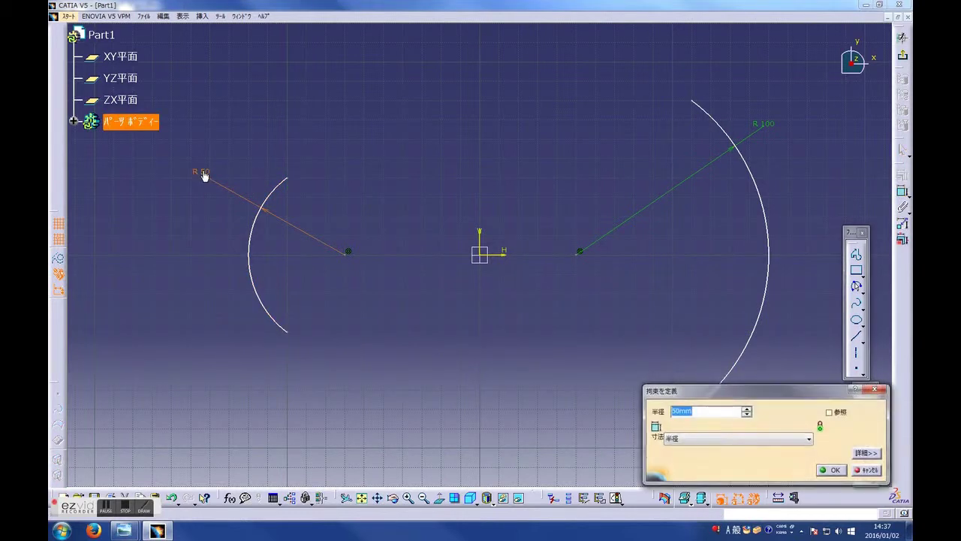
text(100)
key(Return)
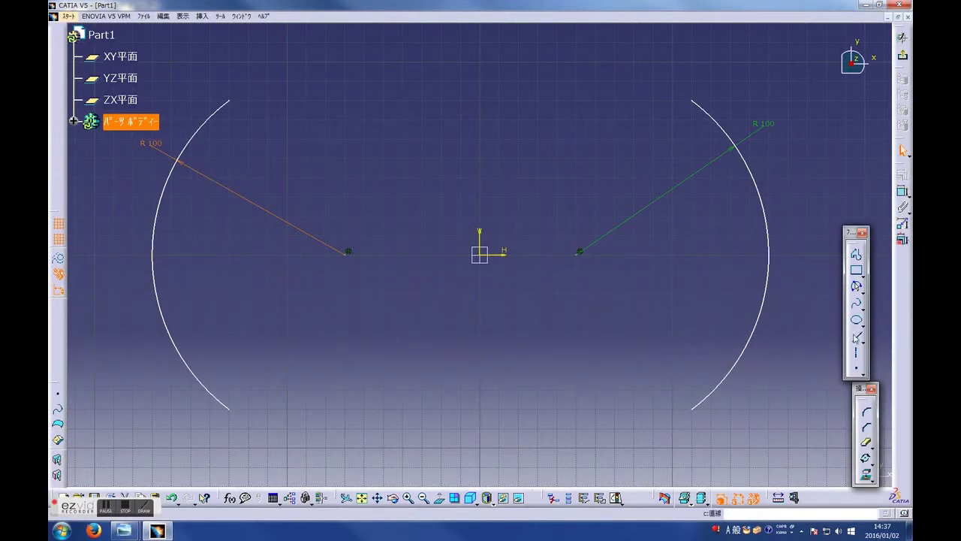
Step: Close the profile with two horizontal lines joining the upper and the lower endpoints of the arcs
click(856, 336)
click(754, 97)
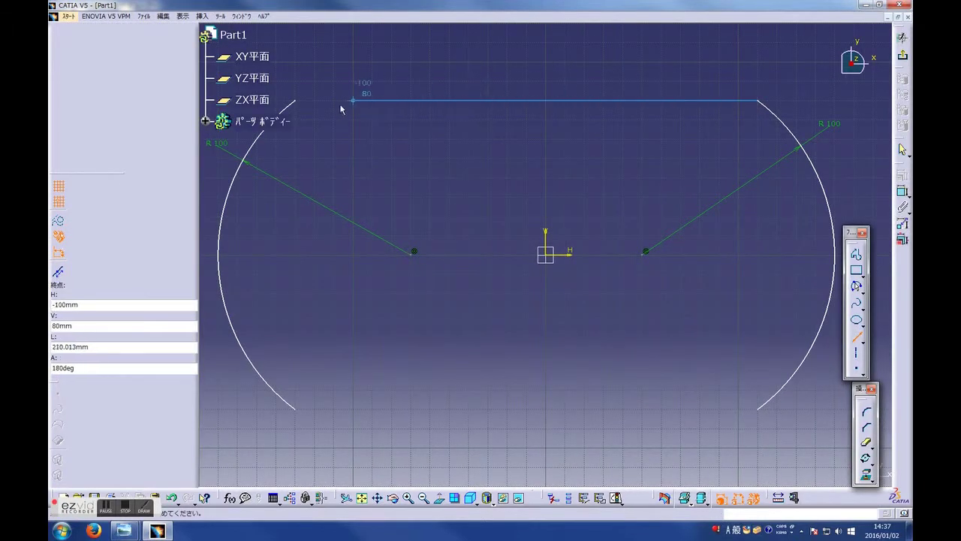
click(297, 100)
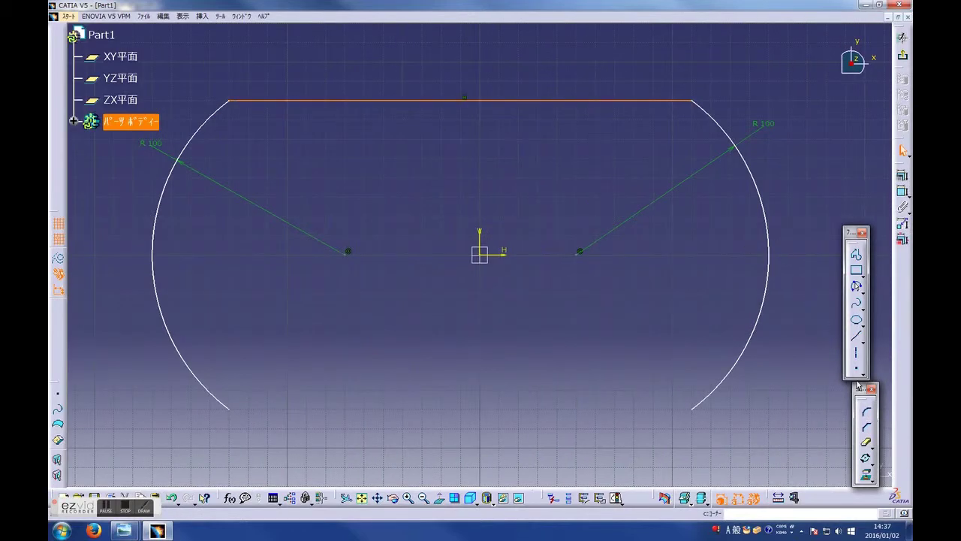
click(857, 337)
click(758, 410)
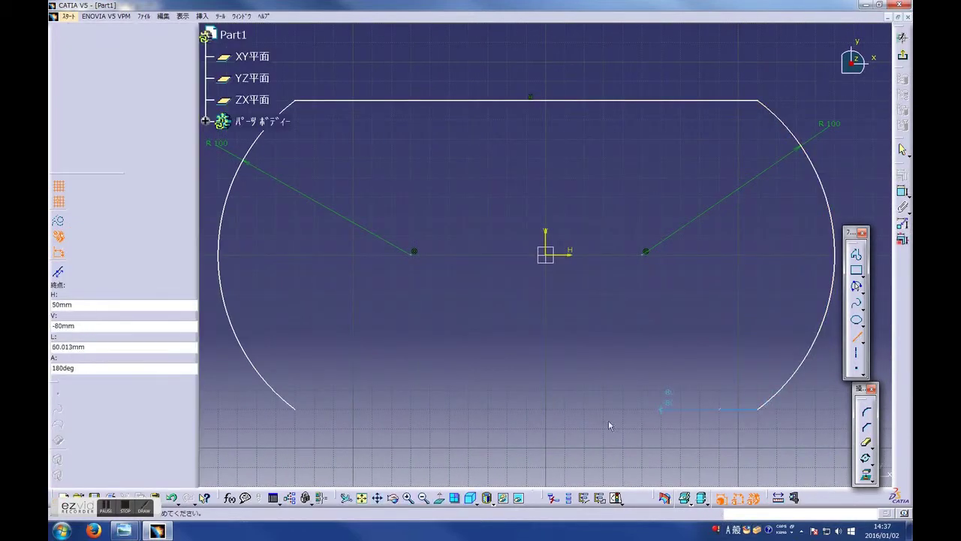
click(295, 410)
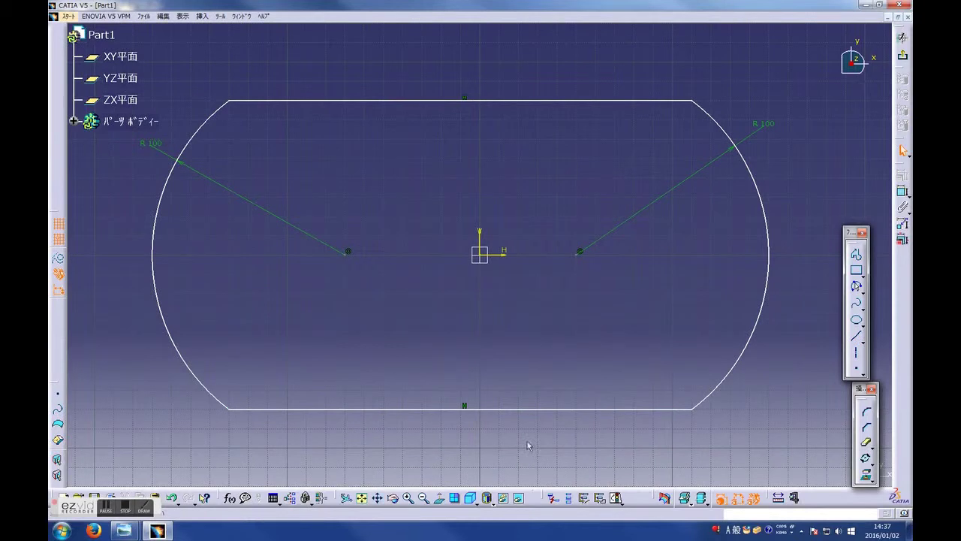
click(596, 100)
ctrl+click(616, 410)
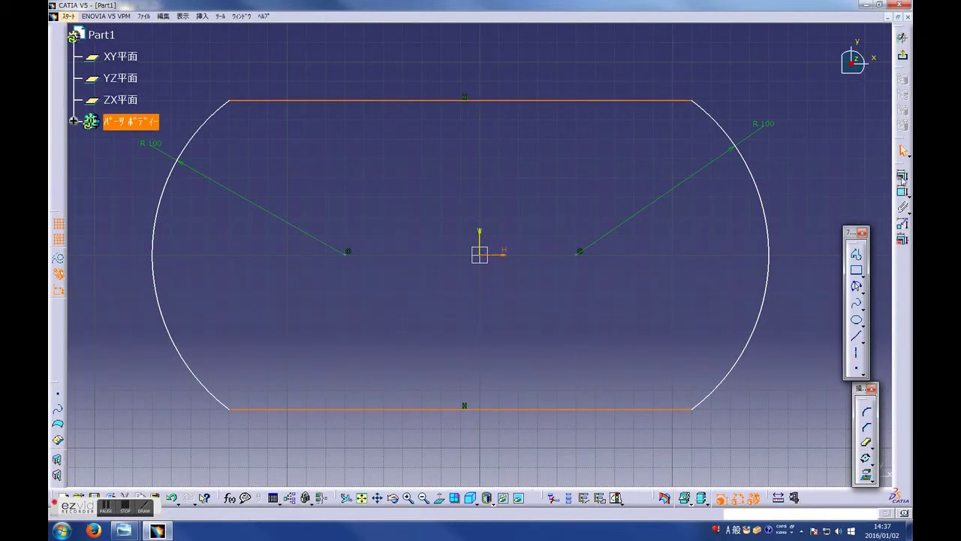
click(902, 191)
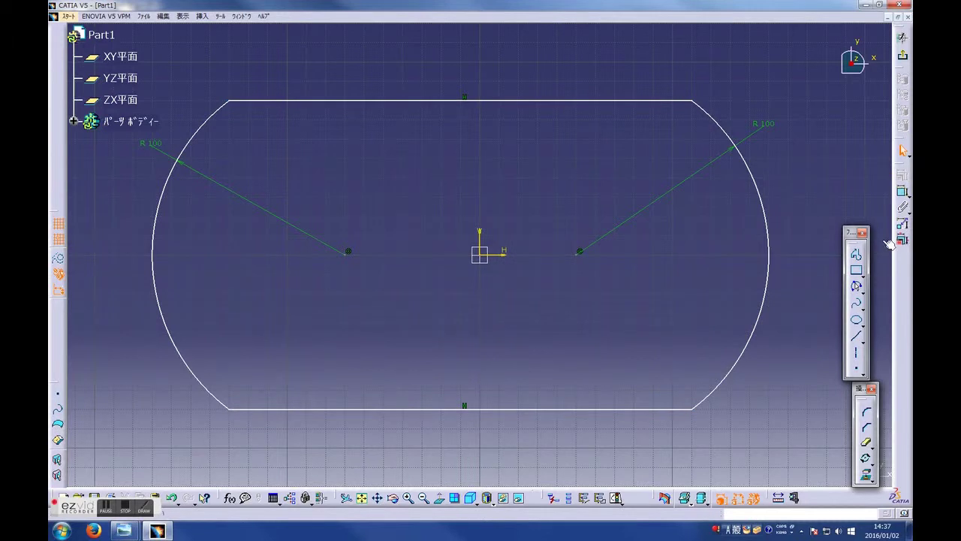
Step: Constrain the upper and lower horizontal lines to be symmetric about the H axis
click(648, 102)
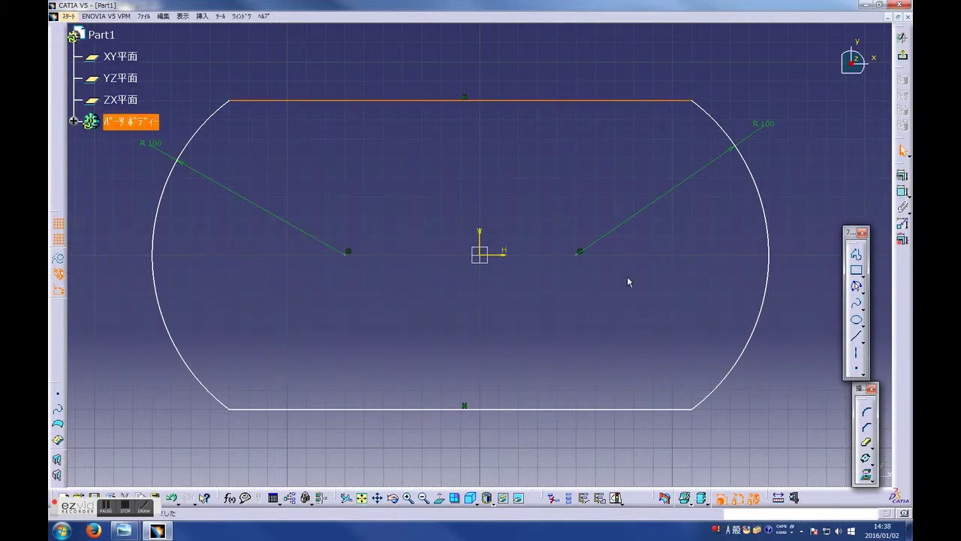
ctrl+click(600, 410)
click(903, 177)
click(821, 425)
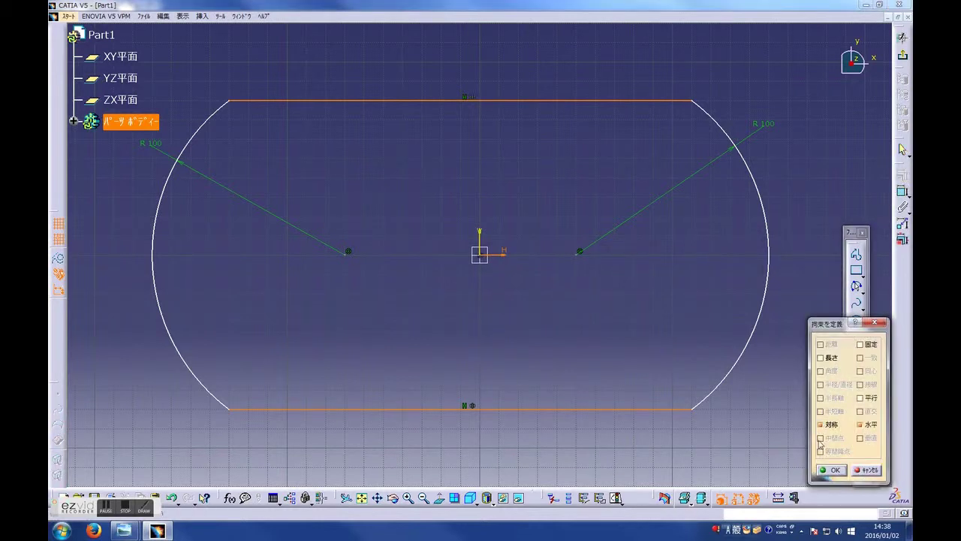
click(830, 471)
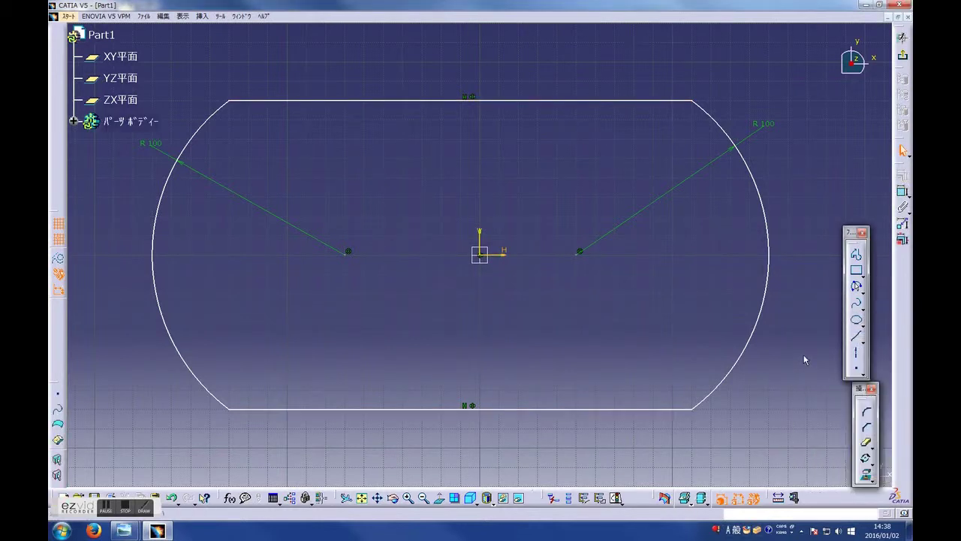
Step: Dimension the distance between the upper and lower horizontal lines and set it to 120 mm
drag(630, 101, 638, 103)
ctrl+click(662, 409)
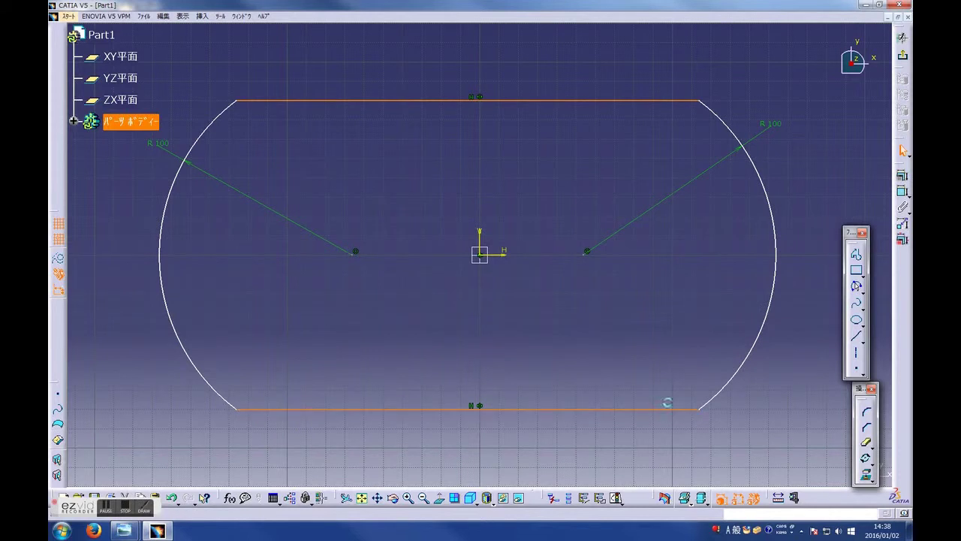
click(902, 191)
click(826, 248)
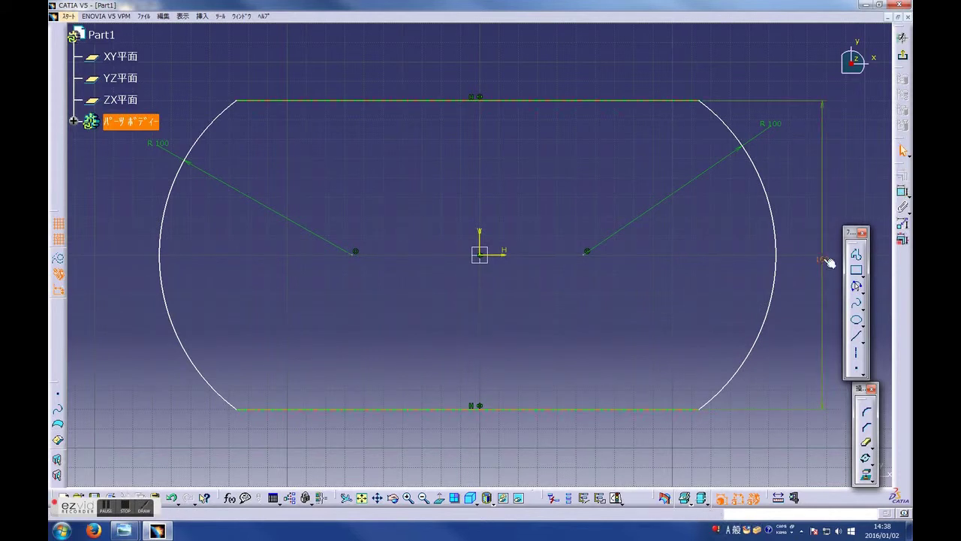
double_click(826, 259)
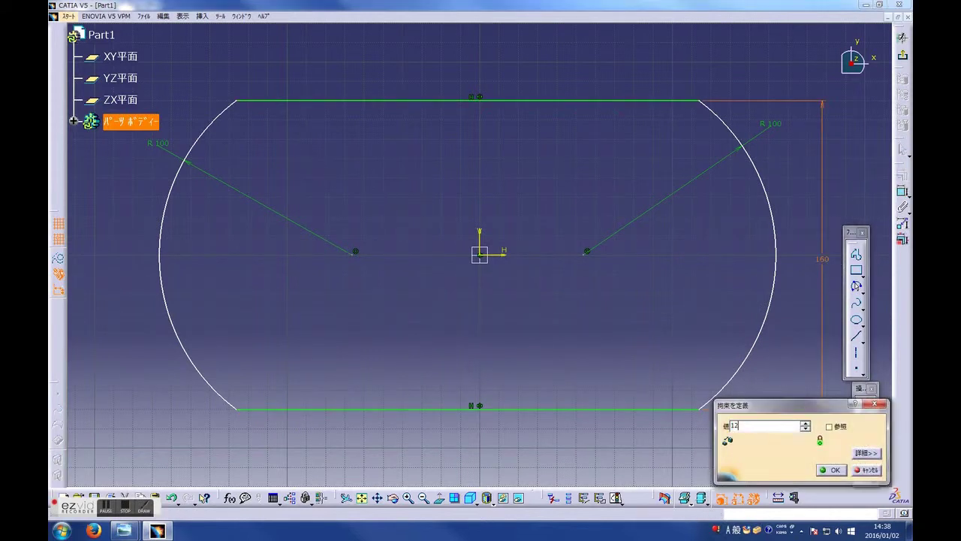
text(120)
key(Return)
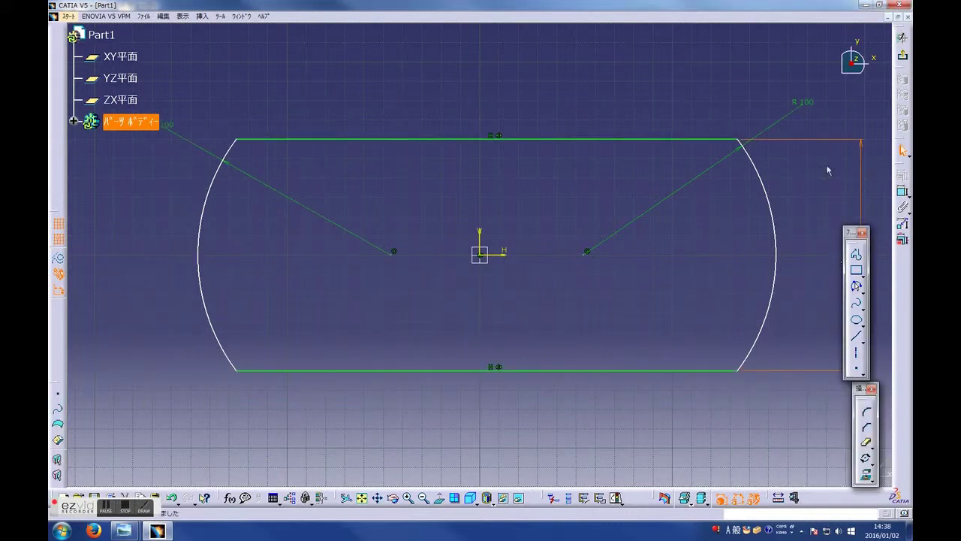
Step: Dimension the overall width between the left and right arcs above the profile and set it to 200 mm
click(678, 111)
click(263, 139)
click(226, 279)
click(205, 258)
ctrl+click(779, 258)
click(901, 206)
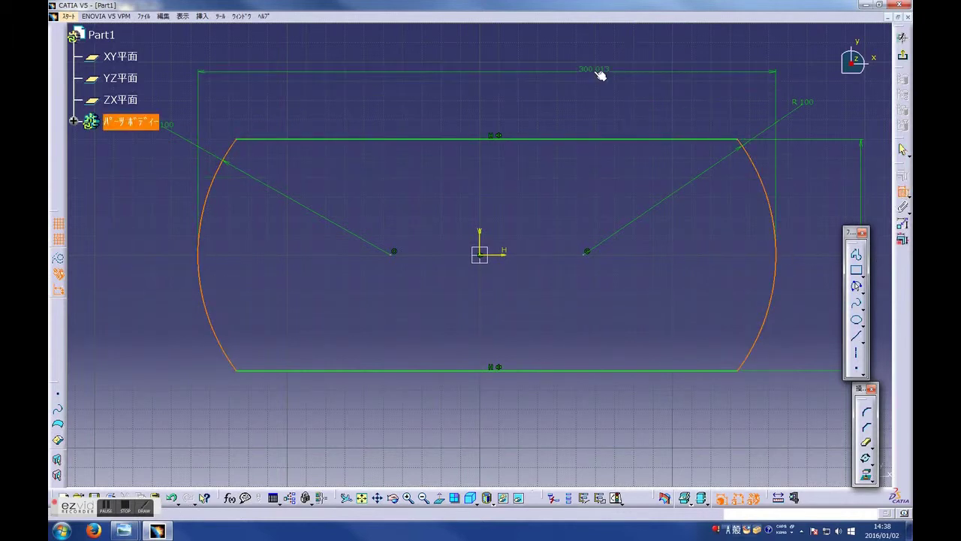
double_click(531, 74)
text(200)
key(Return)
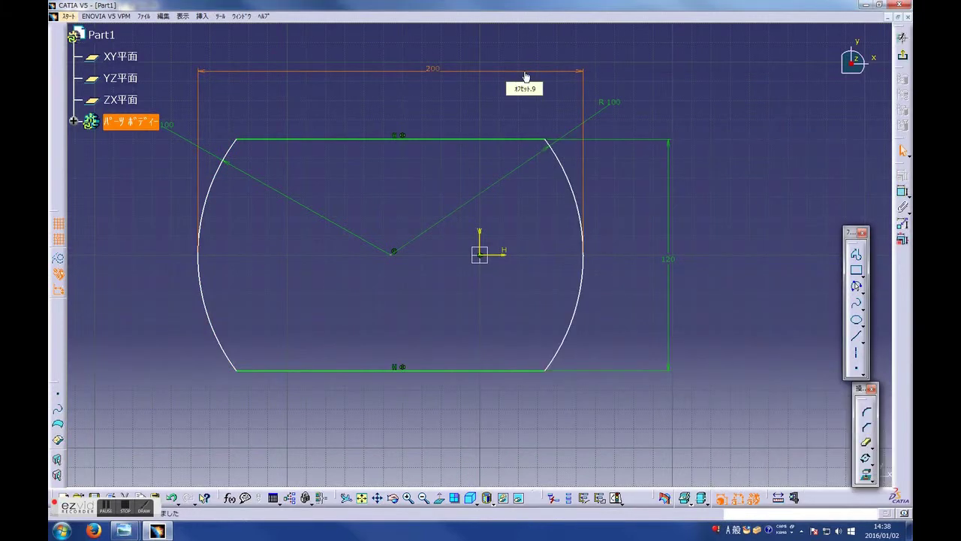
Step: Dimension the horizontal distance from the V axis to the right arc and set it to 100 mm
click(203, 258)
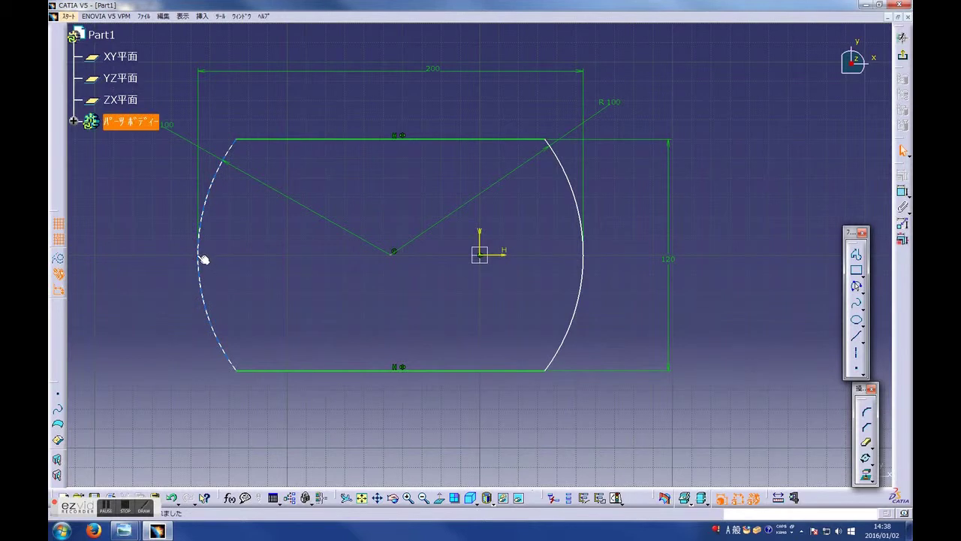
click(808, 248)
click(480, 244)
ctrl+click(586, 259)
click(903, 192)
double_click(603, 407)
click(602, 408)
double_click(597, 407)
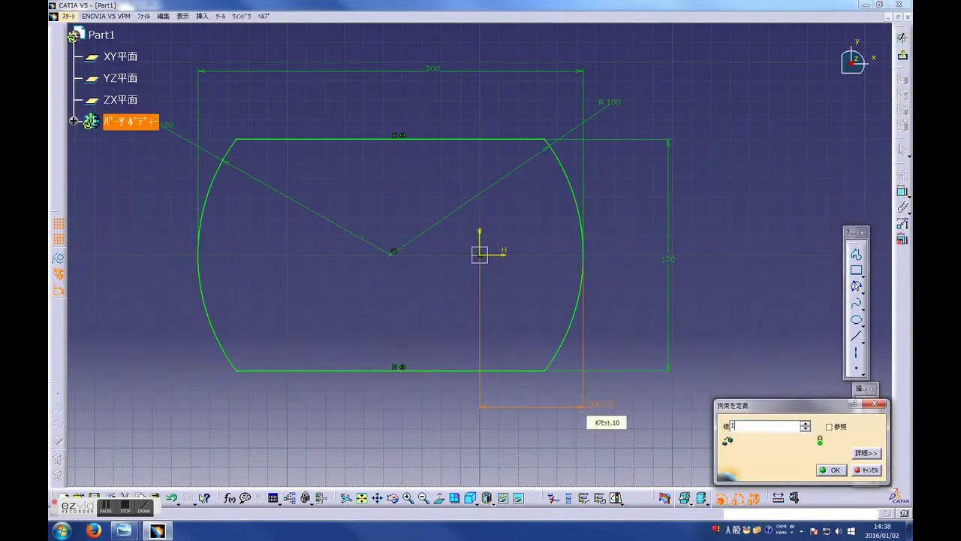
text(100mm)
key(Return)
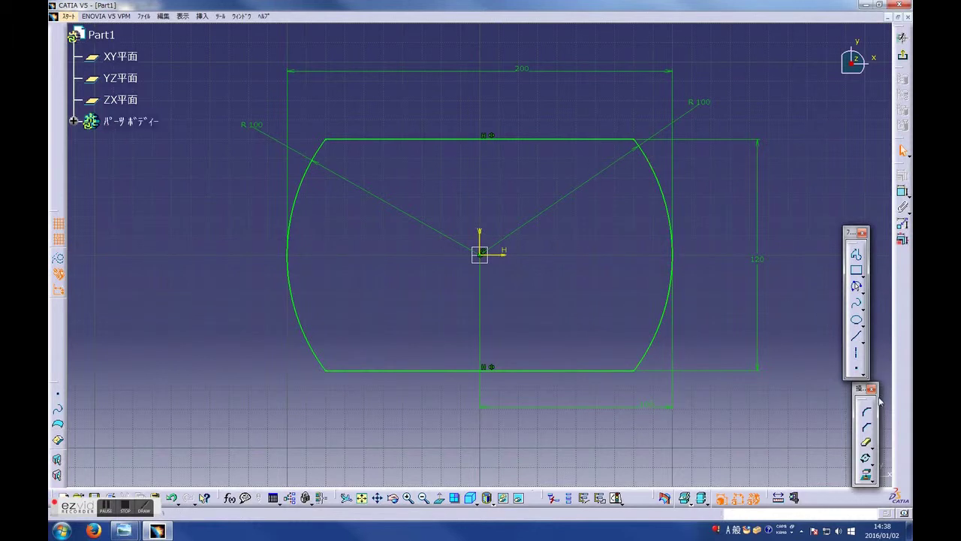
Step: Round the upper-left corner of the profile and set its radius to 18 mm
click(869, 415)
click(345, 139)
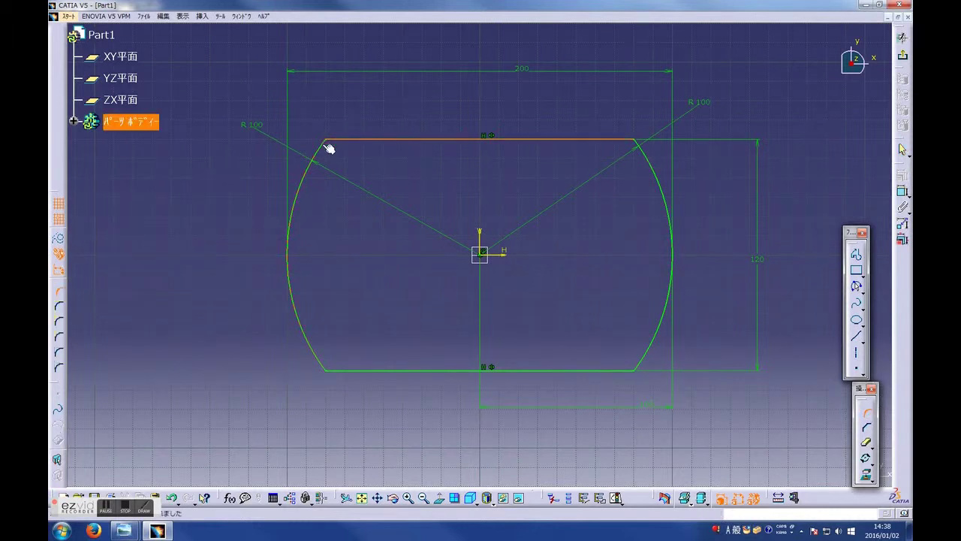
click(322, 144)
click(396, 155)
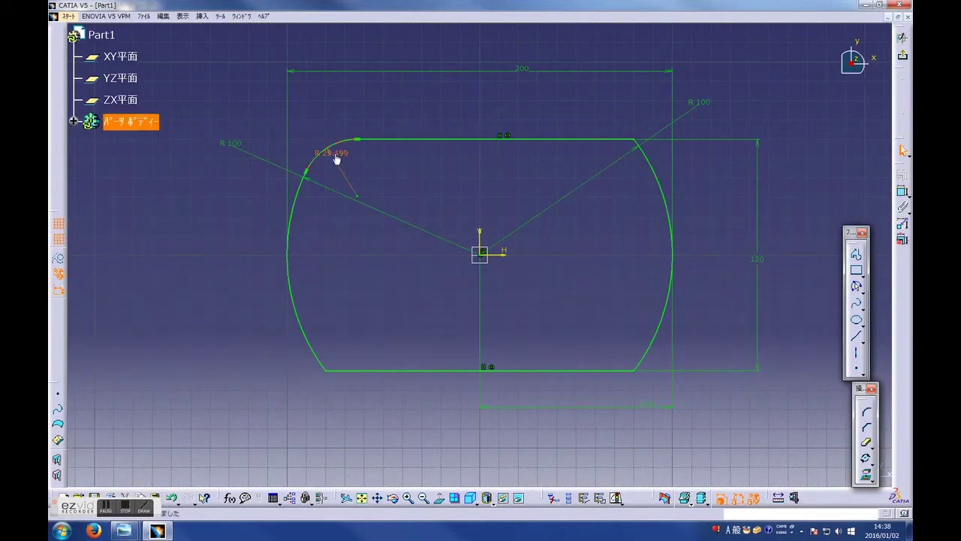
double_click(335, 153)
text(18)
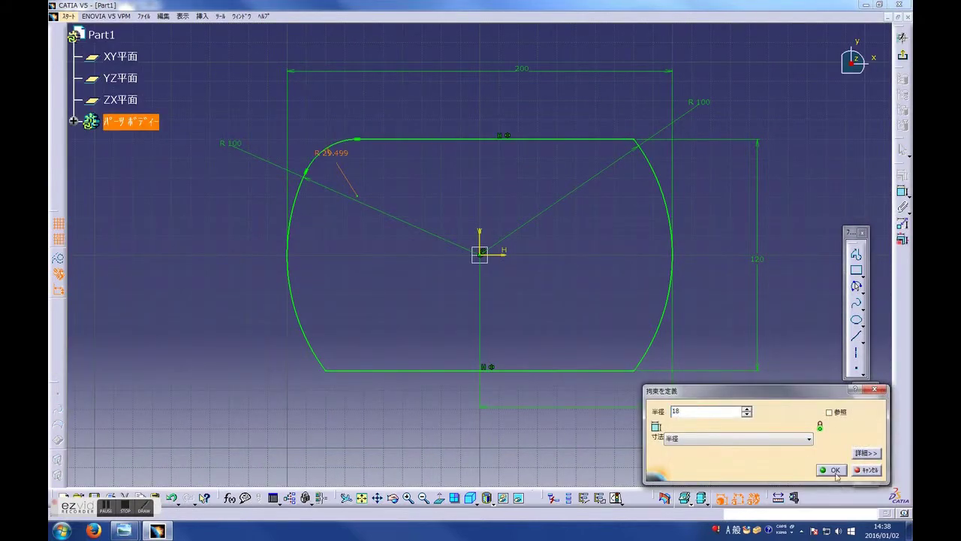
key(Return)
Step: Round the profile's lower-left corner between the arc and the lower line, setting the radius to 18 mm
click(316, 350)
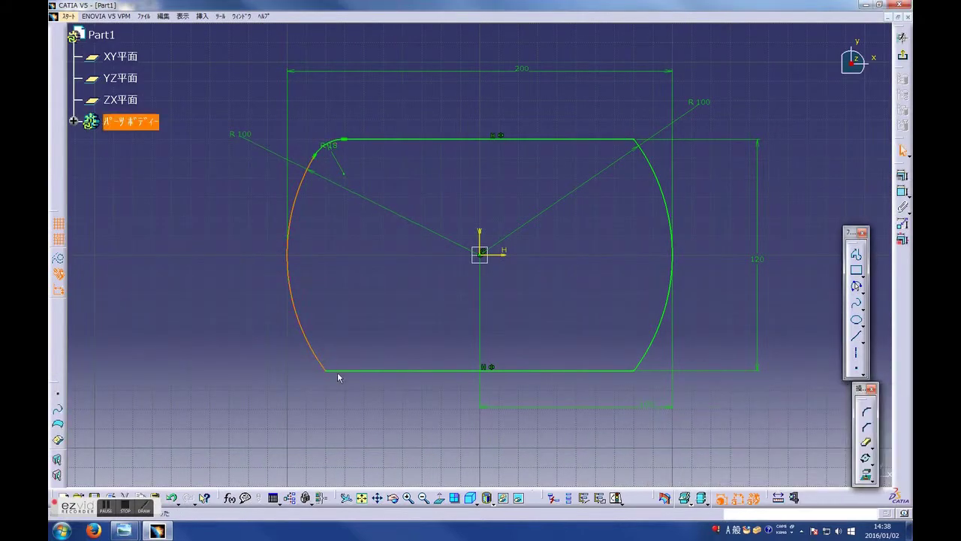
click(869, 412)
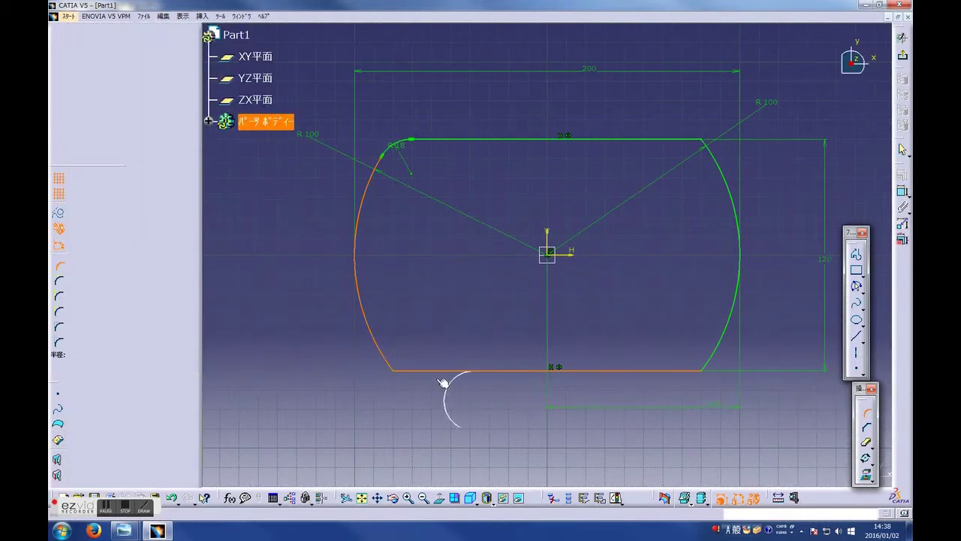
click(397, 366)
click(346, 359)
double_click(338, 356)
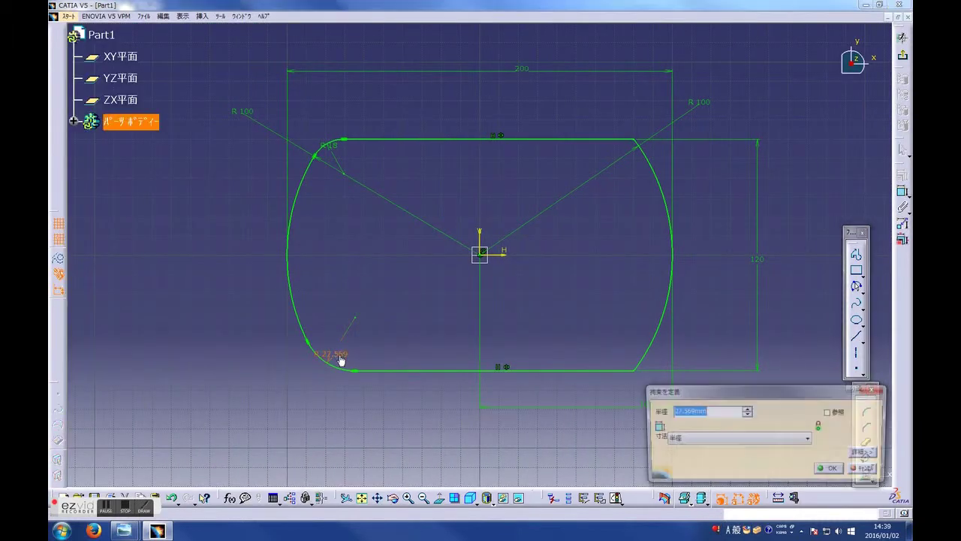
text(18)
click(830, 470)
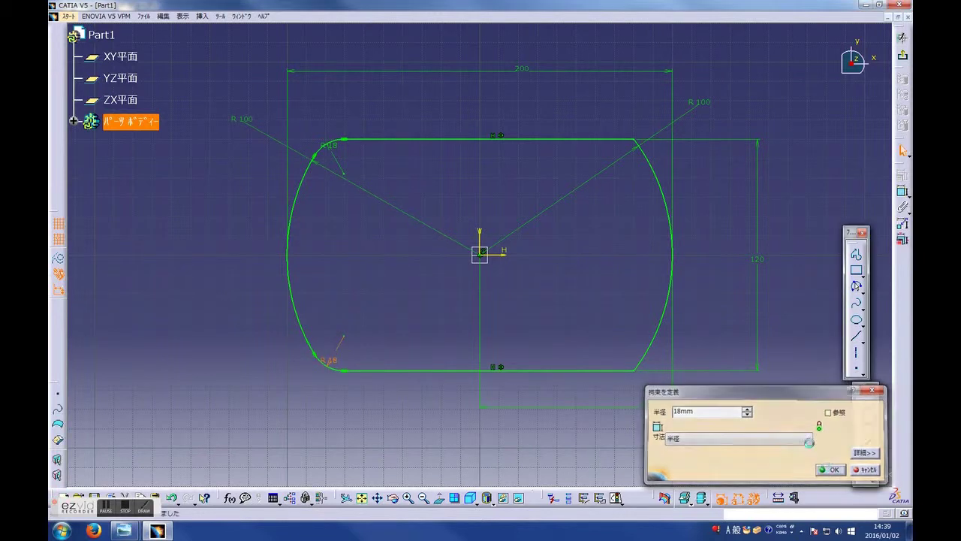
Step: Round the profile's upper-right corner between the upper line and the right arc, setting the radius to 18 mm
click(619, 141)
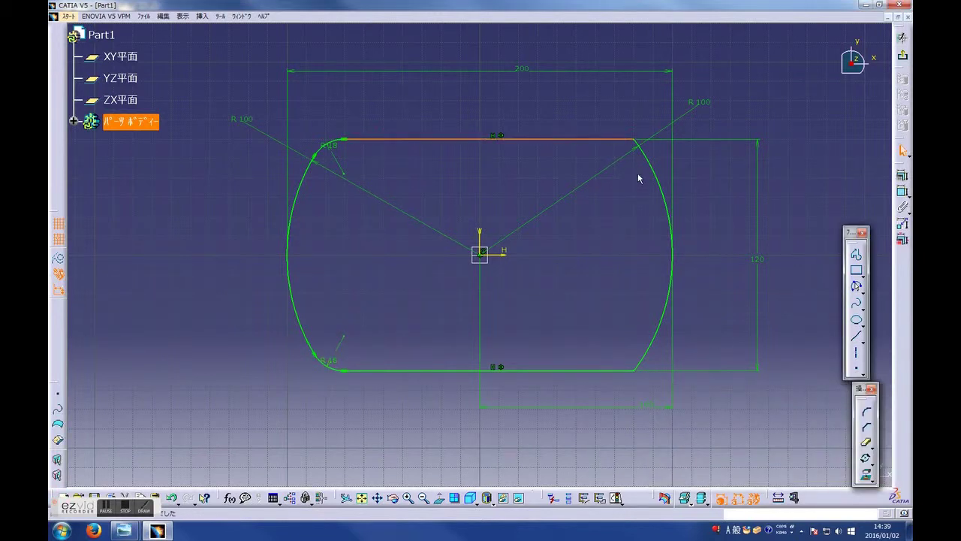
click(868, 412)
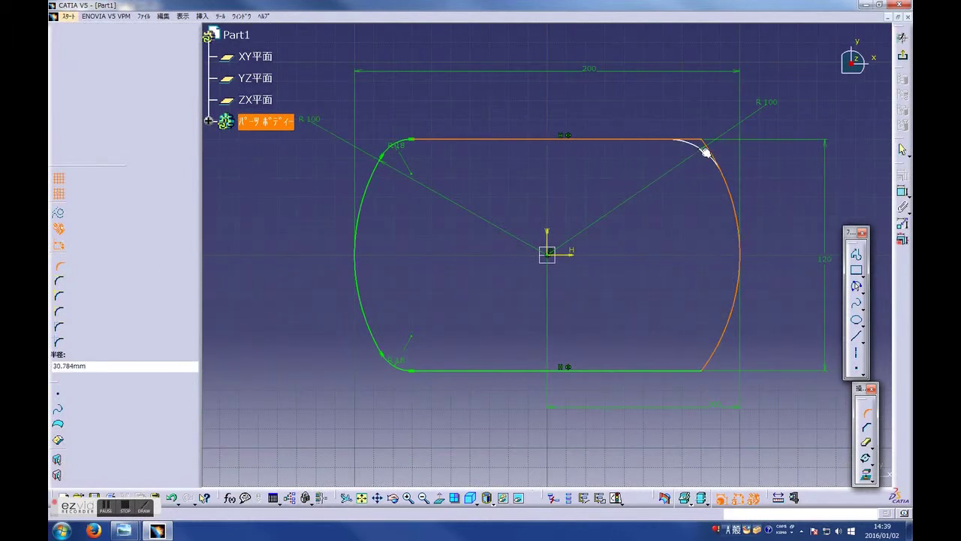
click(706, 152)
double_click(643, 156)
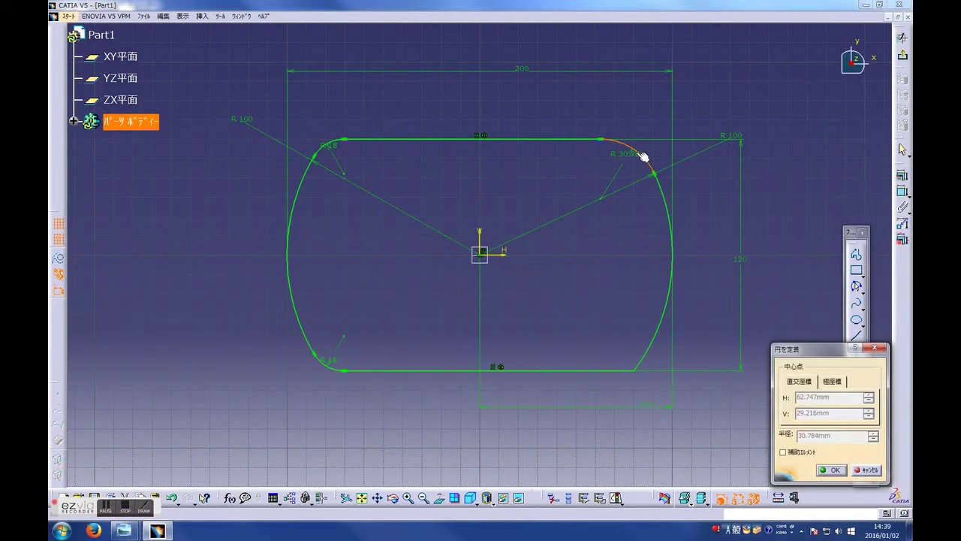
click(868, 470)
double_click(622, 158)
text(18)
click(825, 470)
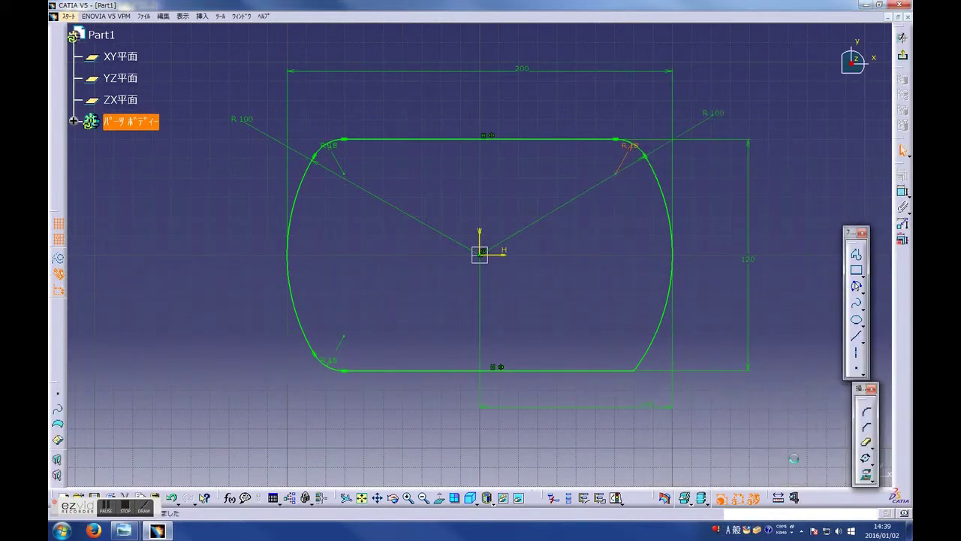
Step: Round the lower-right corner of the profile and set its radius to 18 mm
click(869, 414)
click(645, 356)
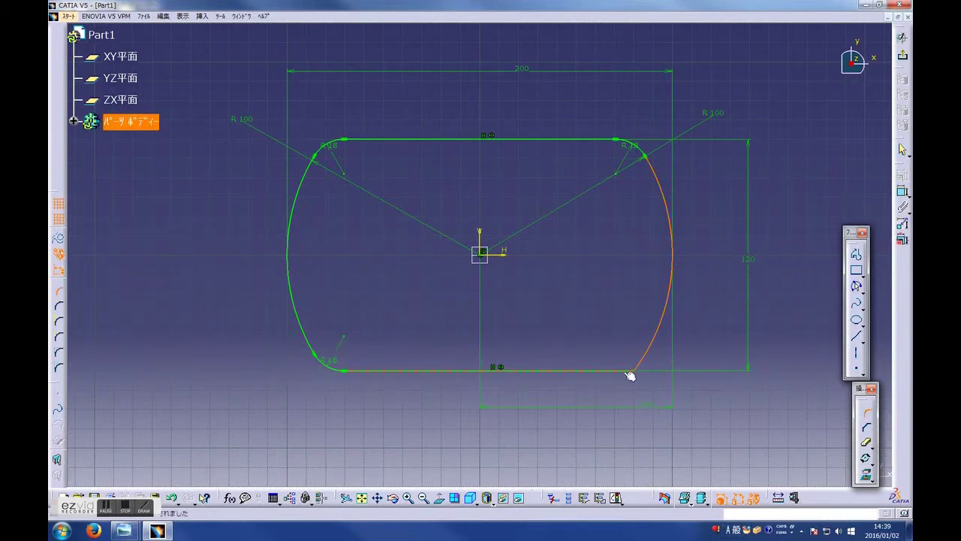
click(630, 376)
click(650, 366)
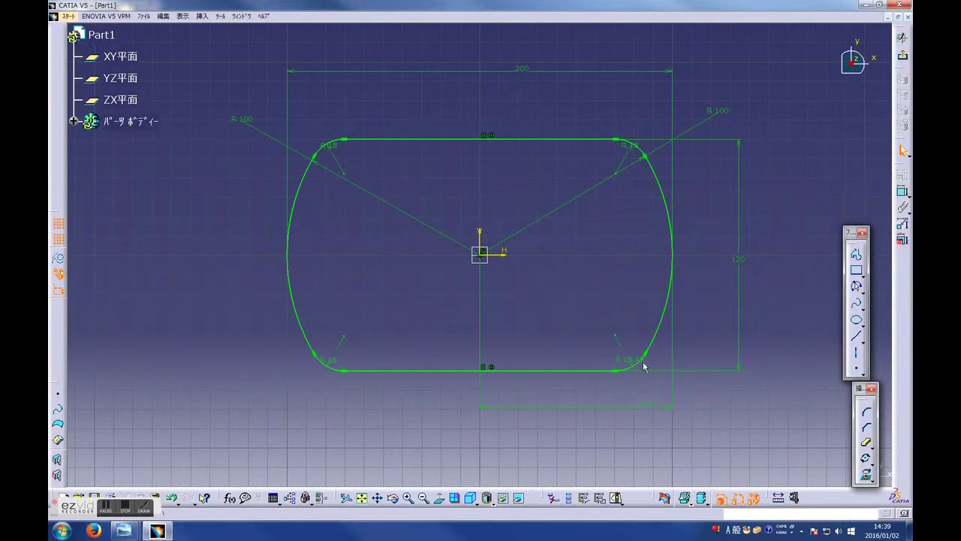
double_click(630, 362)
text(18)
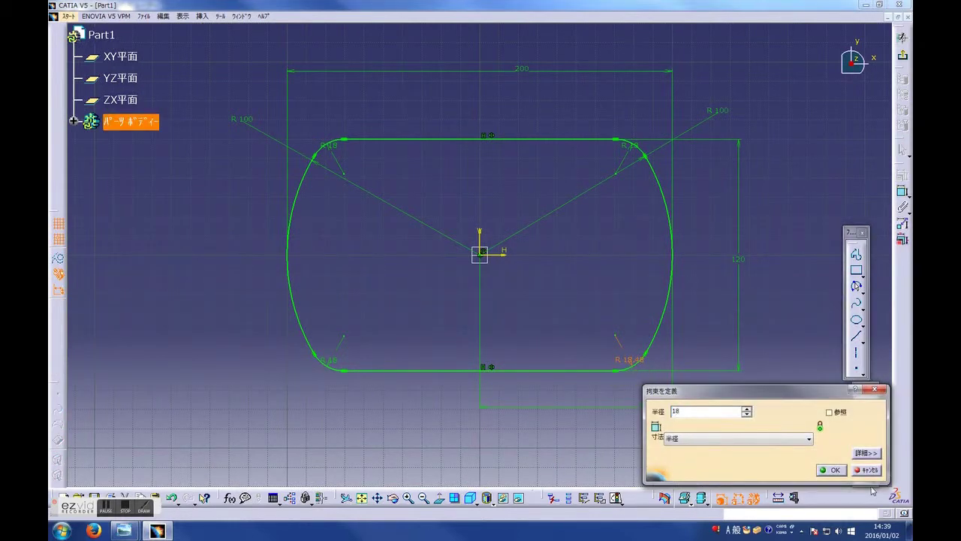
click(835, 471)
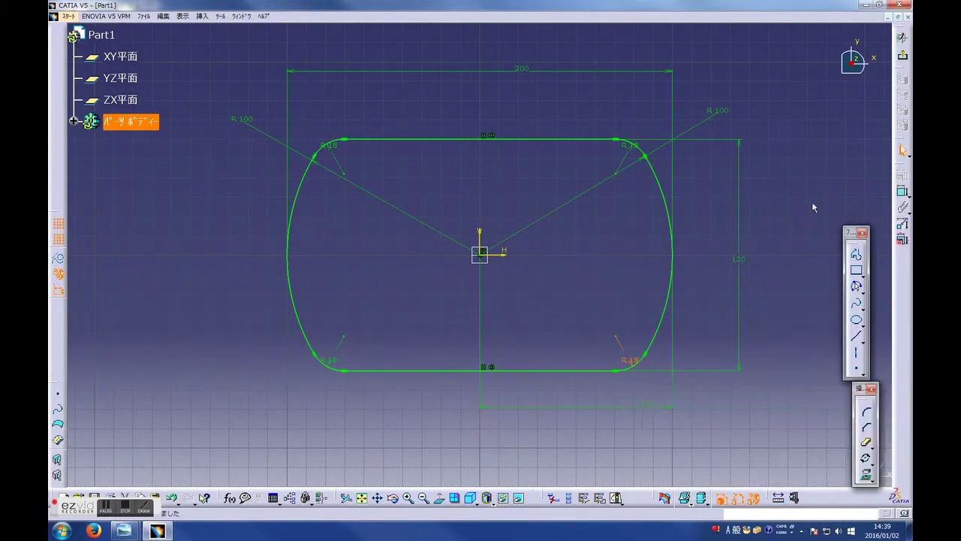
Step: Leave the sketch and extrude the rounded profile as a 30 mm pad
click(903, 54)
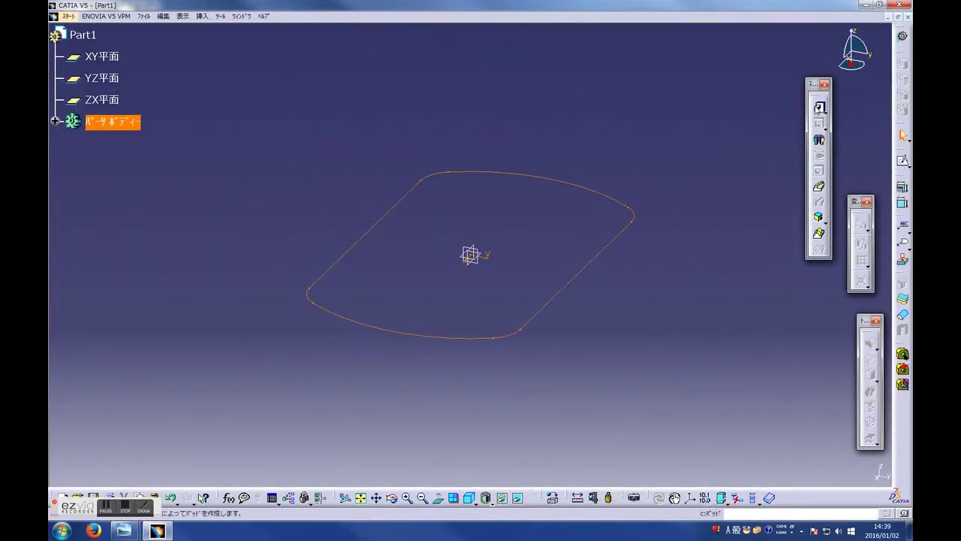
click(819, 109)
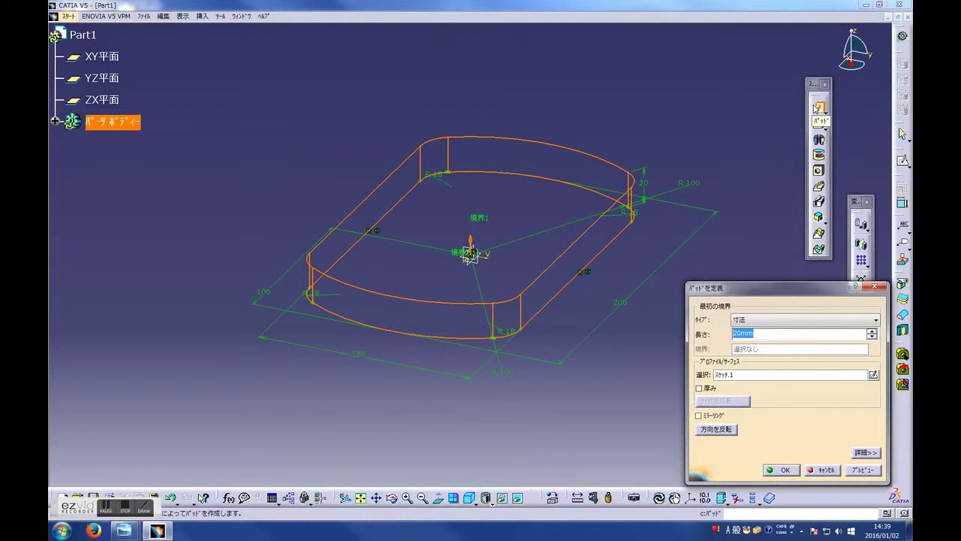
text(30)
key(Return)
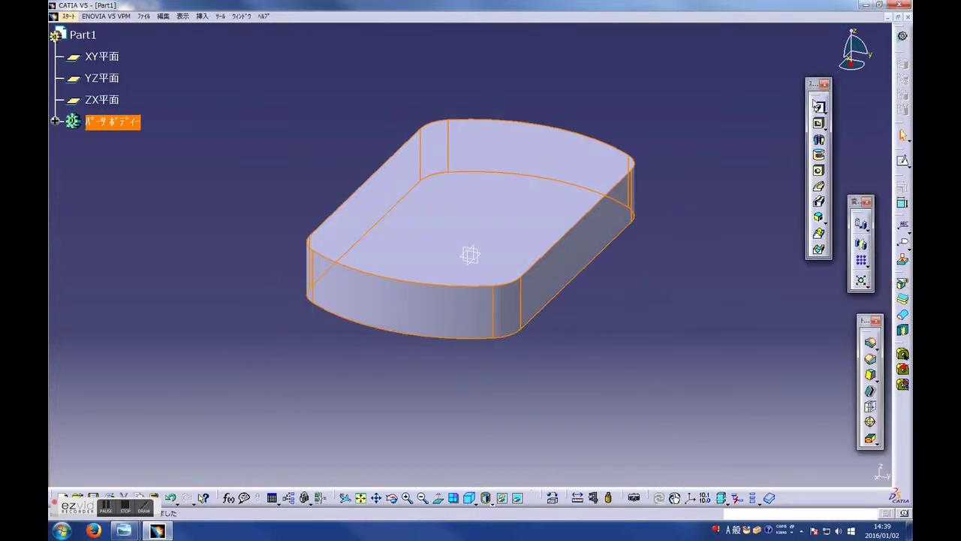
Step: Shell the pad with a 6 mm inside thickness, removing its underside face
middle_drag(579, 431, 534, 223)
click(870, 392)
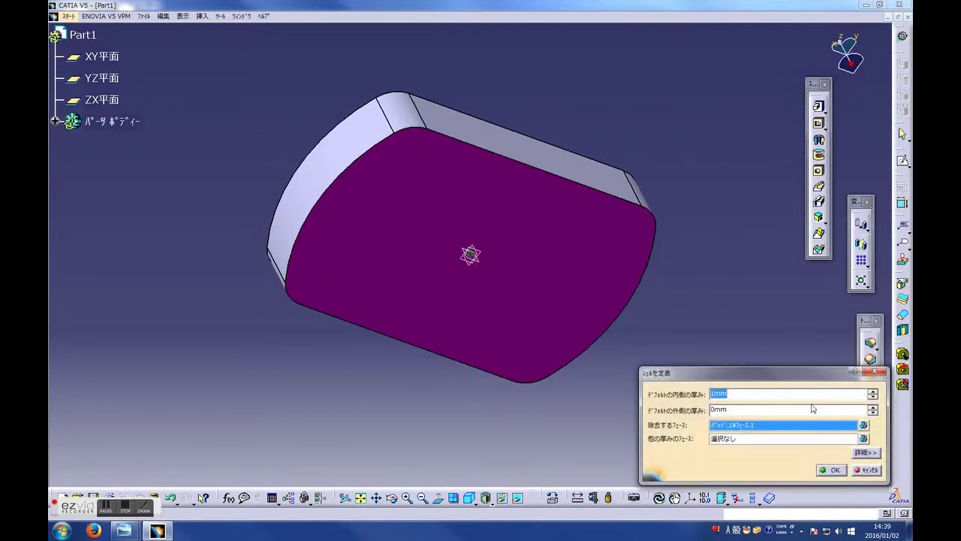
text(6)
click(830, 471)
Step: Start a sketch on the XY plane and draw a circle about 20 mm in diameter near the left end of the upper edge
middle_drag(712, 405, 182, 167)
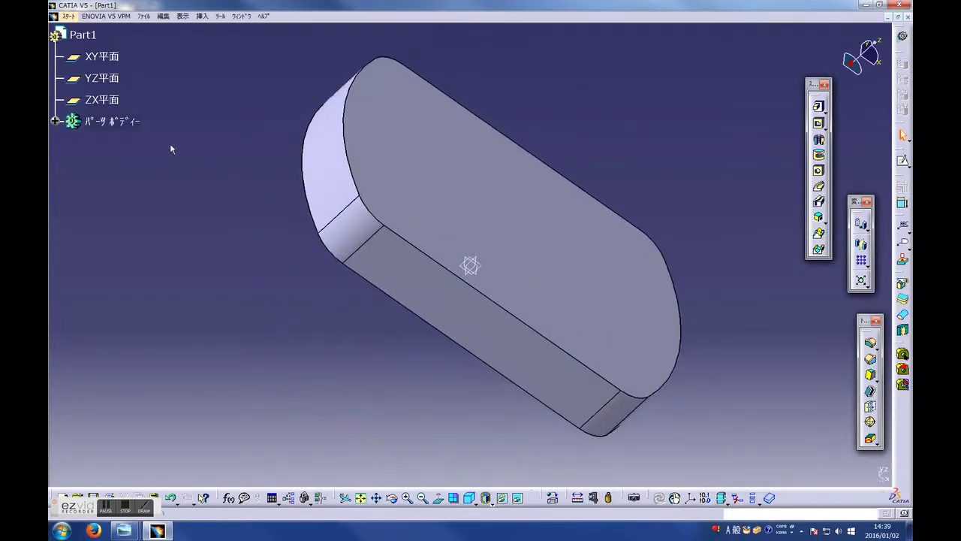
click(118, 63)
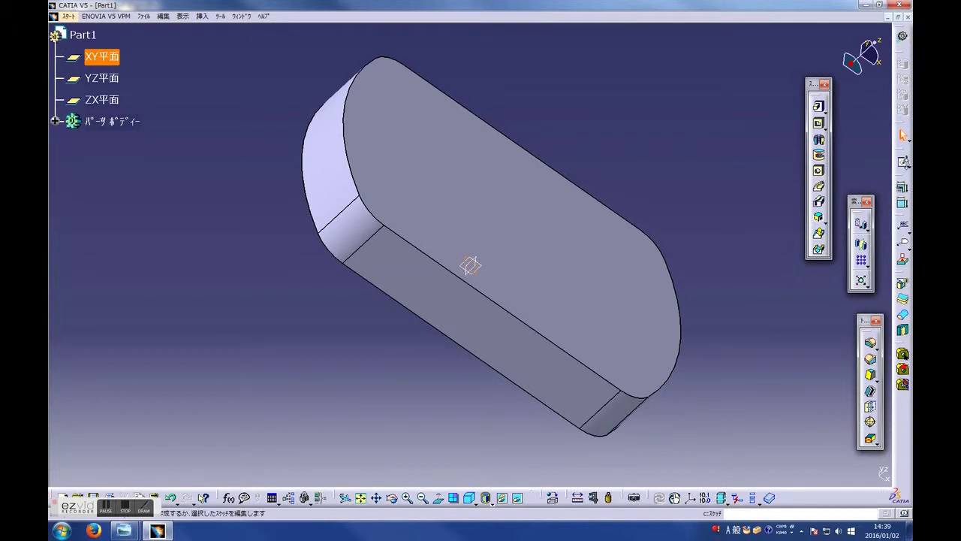
click(903, 186)
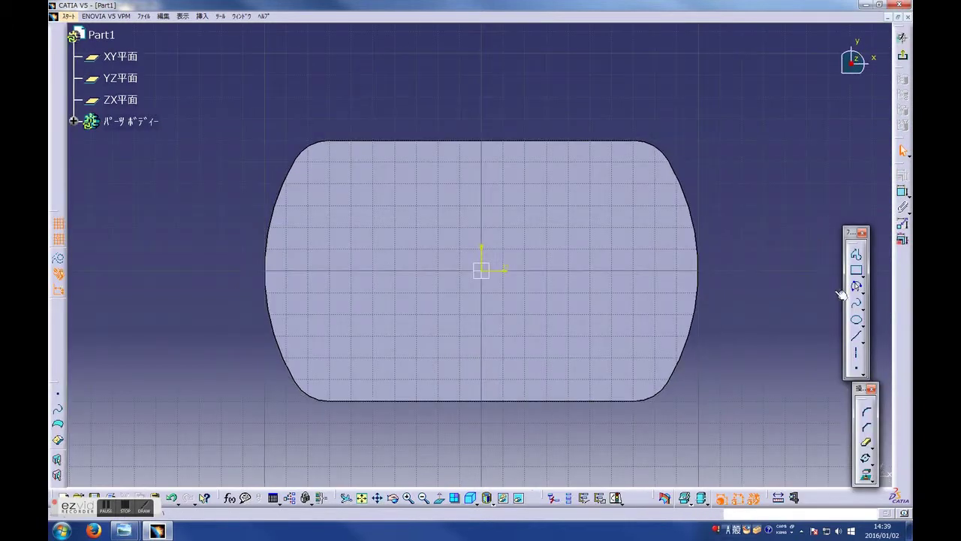
click(862, 292)
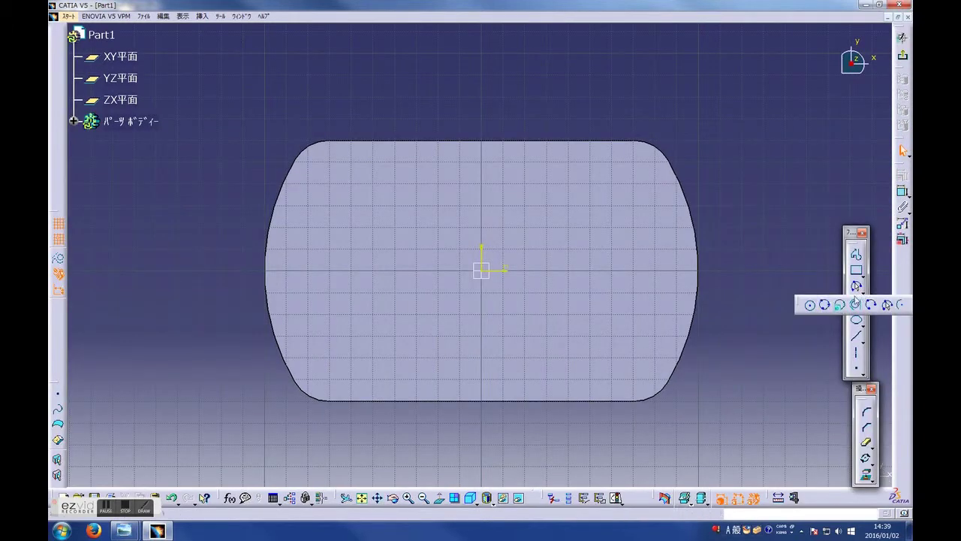
click(807, 307)
click(417, 140)
click(426, 160)
Step: Constrain the circle's centre to be coincident with the body's upper straight edge
click(355, 142)
click(416, 141)
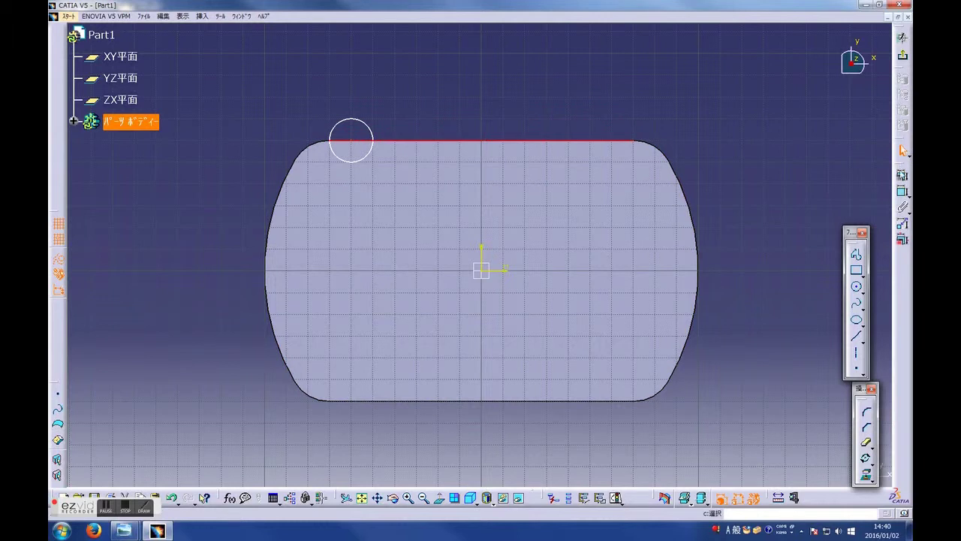
click(902, 171)
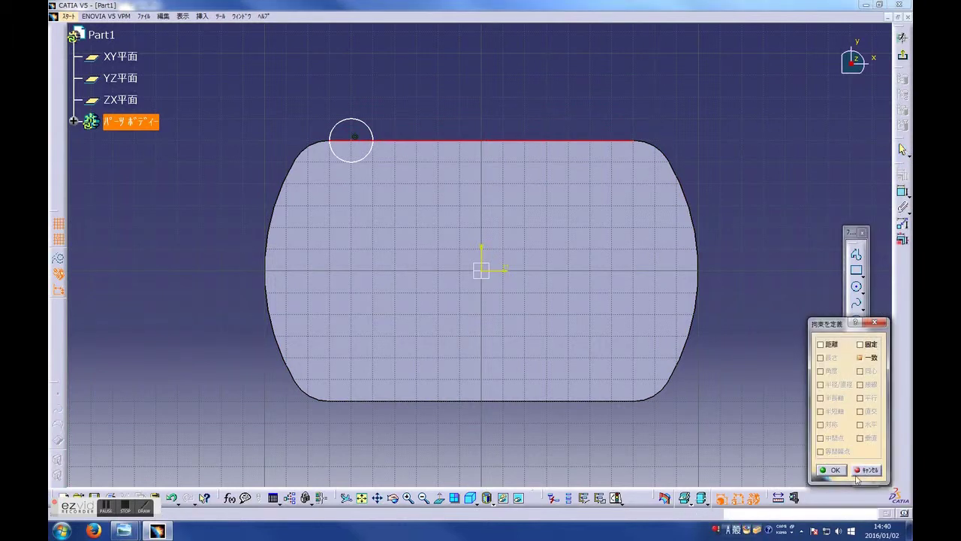
click(860, 471)
Step: Dimension the circle's diameter and set it to 26 mm
click(900, 192)
click(399, 77)
double_click(393, 73)
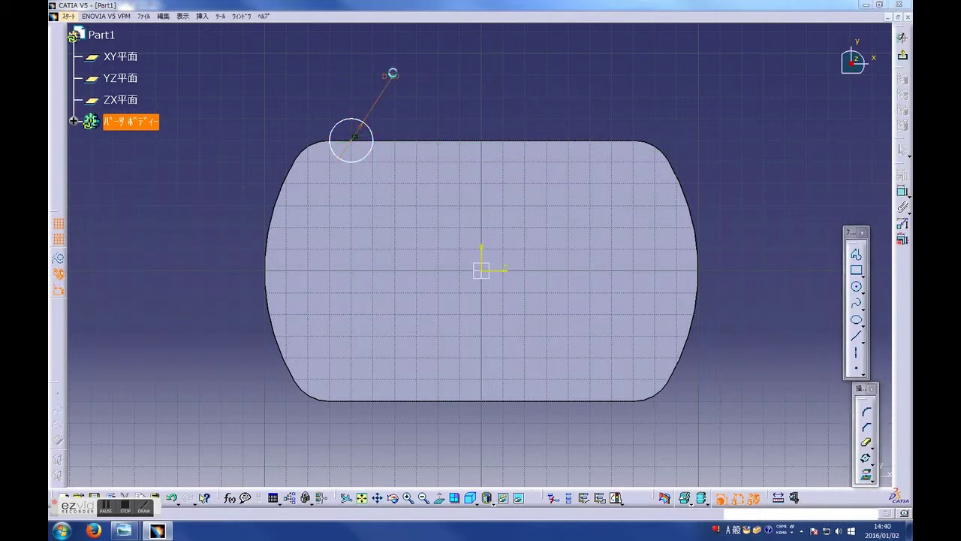
double_click(392, 73)
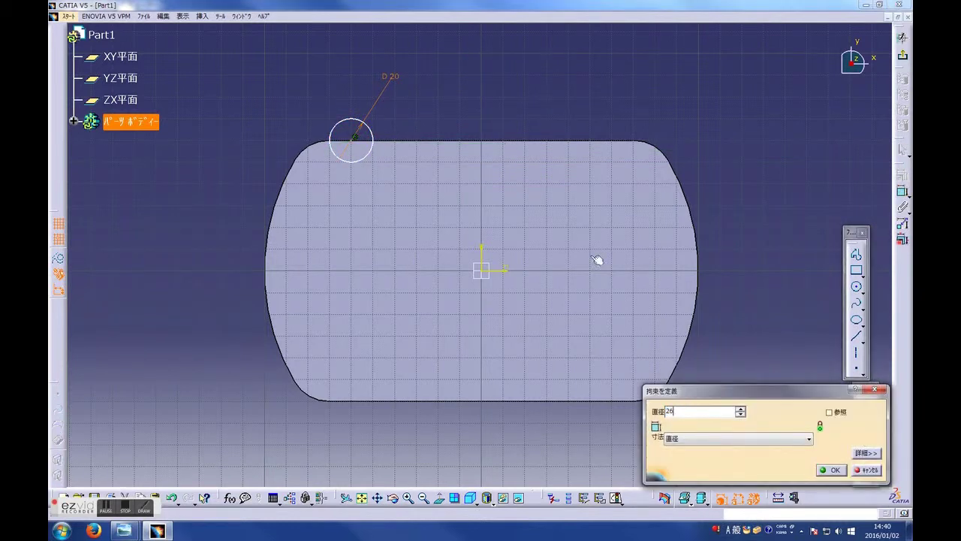
click(833, 472)
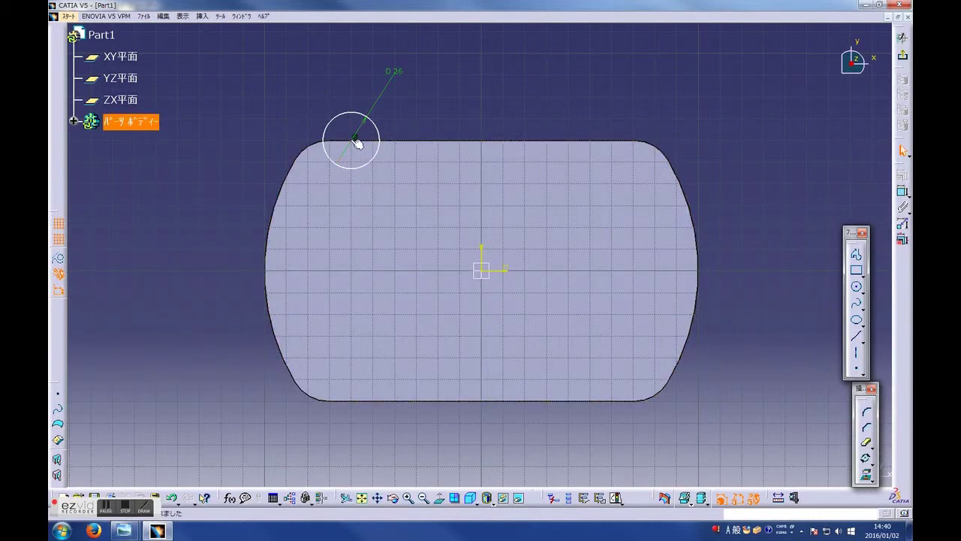
Step: Dimension the horizontal distance from the body's left arc edge to the circle's centre and set it to 43 mm
click(268, 263)
click(903, 191)
right_click(185, 99)
click(225, 120)
click(301, 85)
double_click(300, 85)
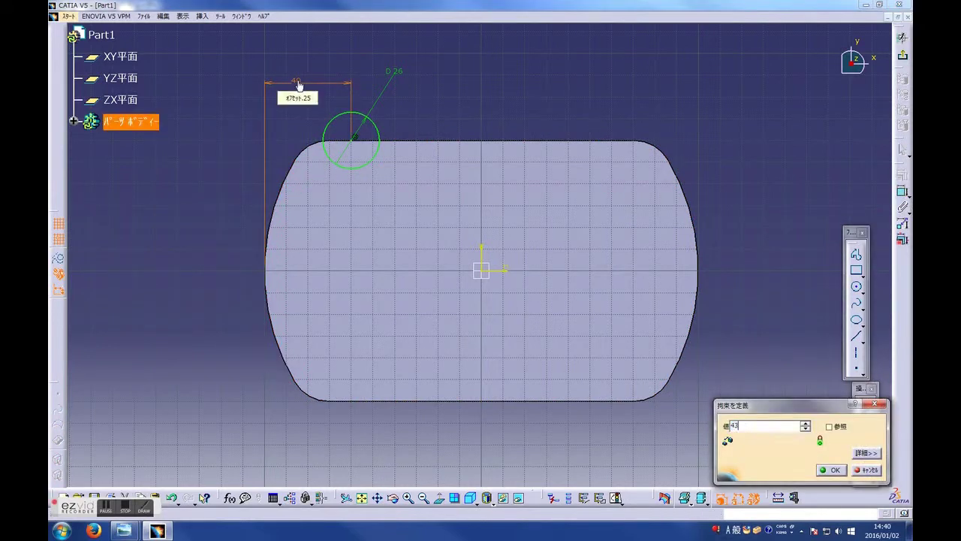
click(831, 470)
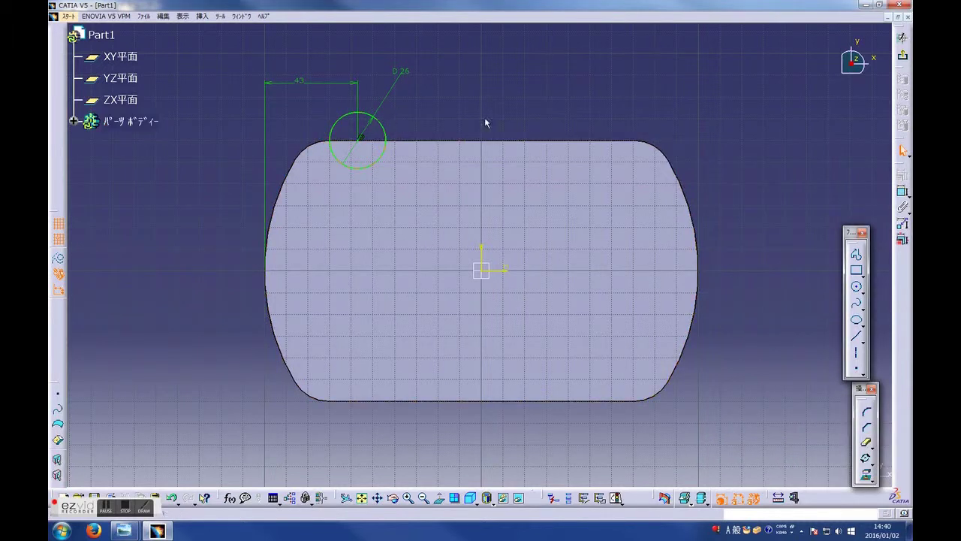
Step: Draw a second circle centred near the right end of the upper edge and set its diameter to 26 mm
click(656, 141)
click(675, 167)
click(900, 190)
click(620, 71)
double_click(624, 72)
text(2)
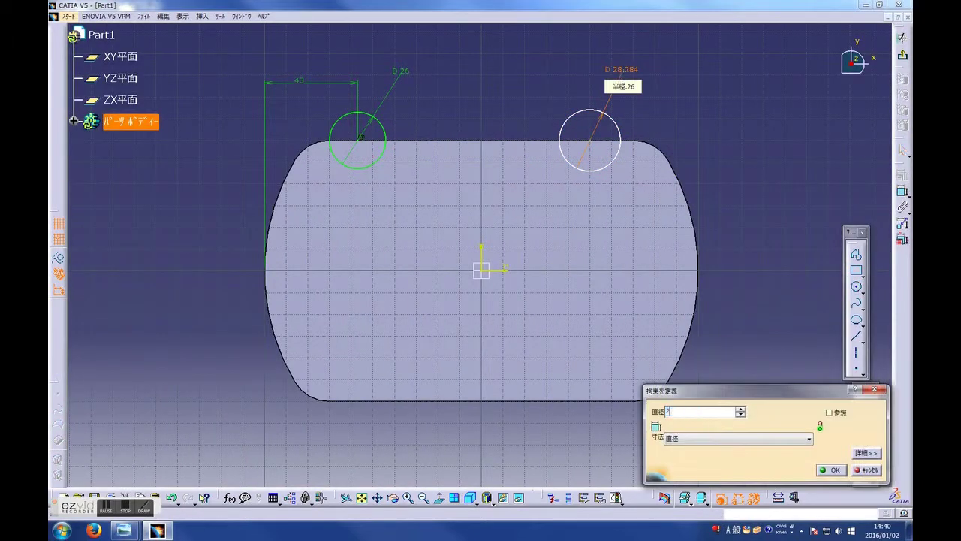
text(6mm)
click(832, 470)
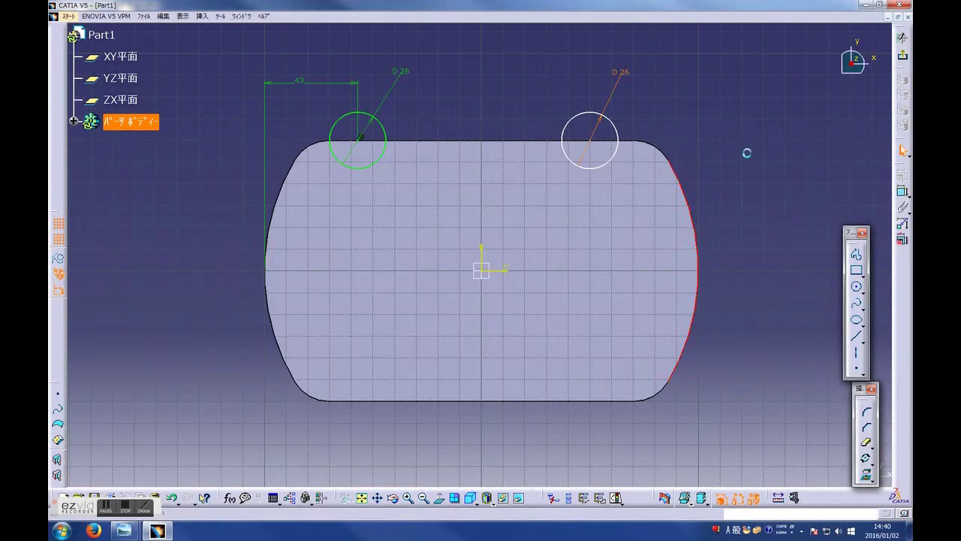
Step: Dimension the horizontal distance from the second circle's centre to the body's right arc edge and set it to 43 mm
click(698, 269)
right_click(716, 90)
click(746, 116)
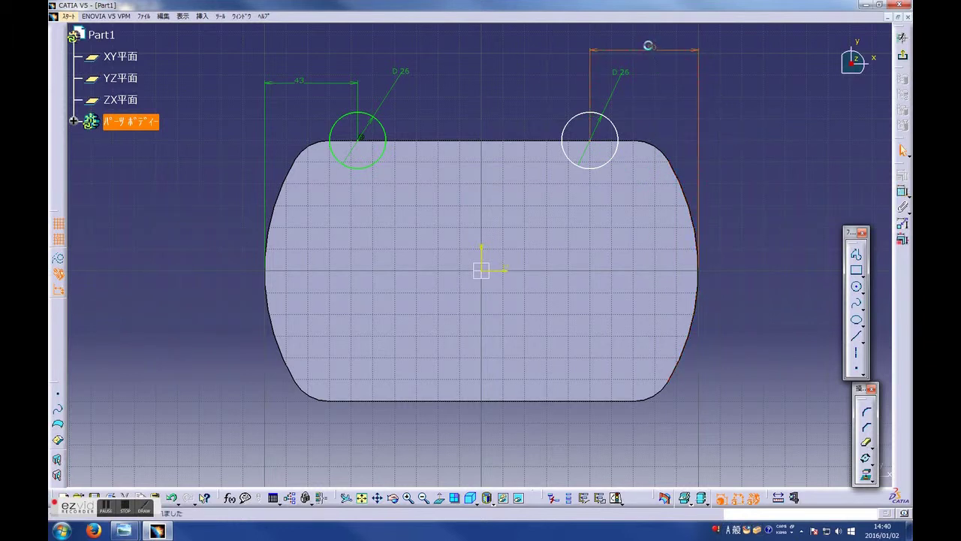
double_click(648, 48)
text(43)
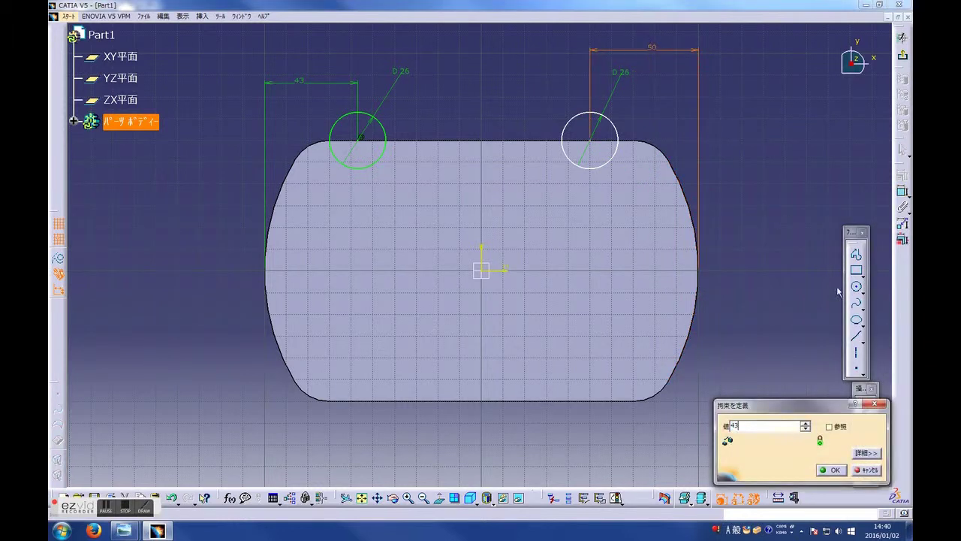
click(832, 470)
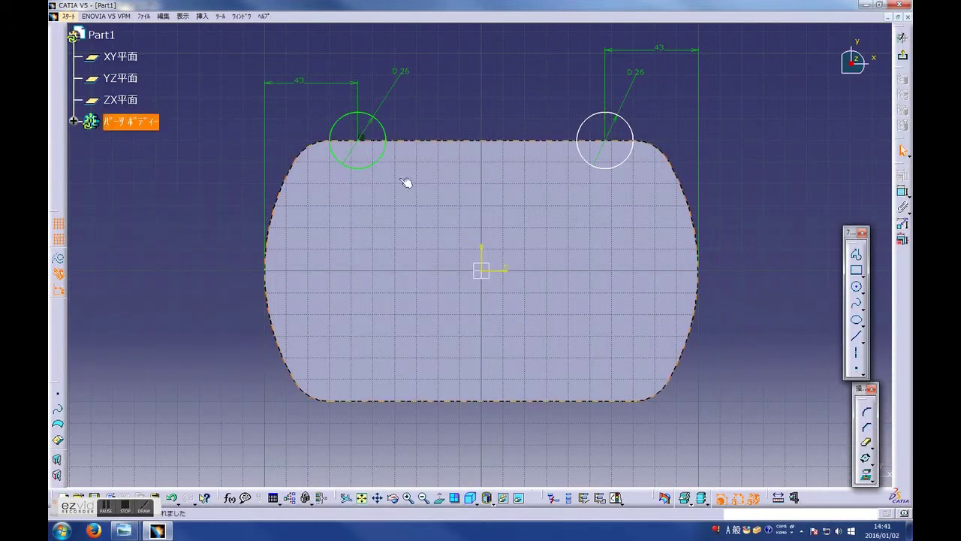
Step: Mirror both upper circles about the sketch's horizontal axis to place matching circles on the lower edge
click(380, 159)
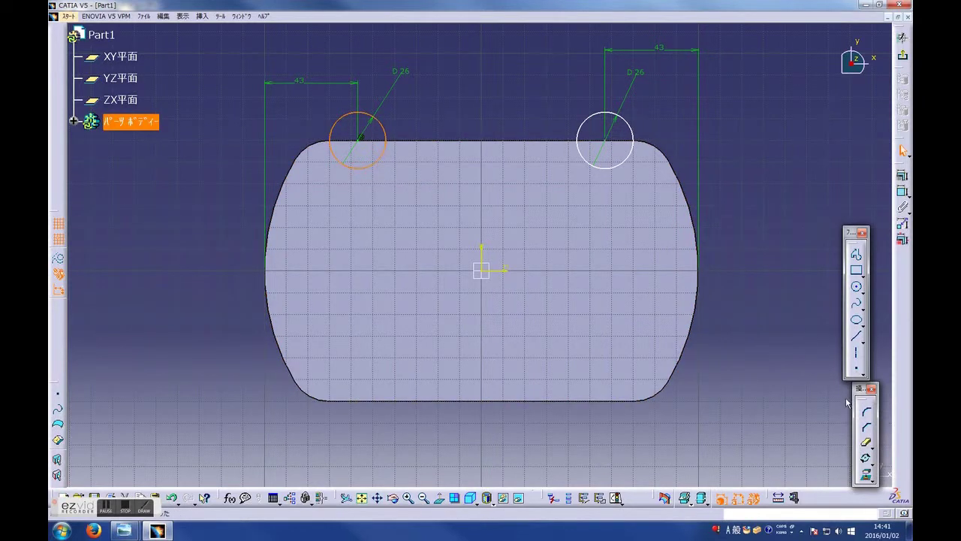
click(872, 474)
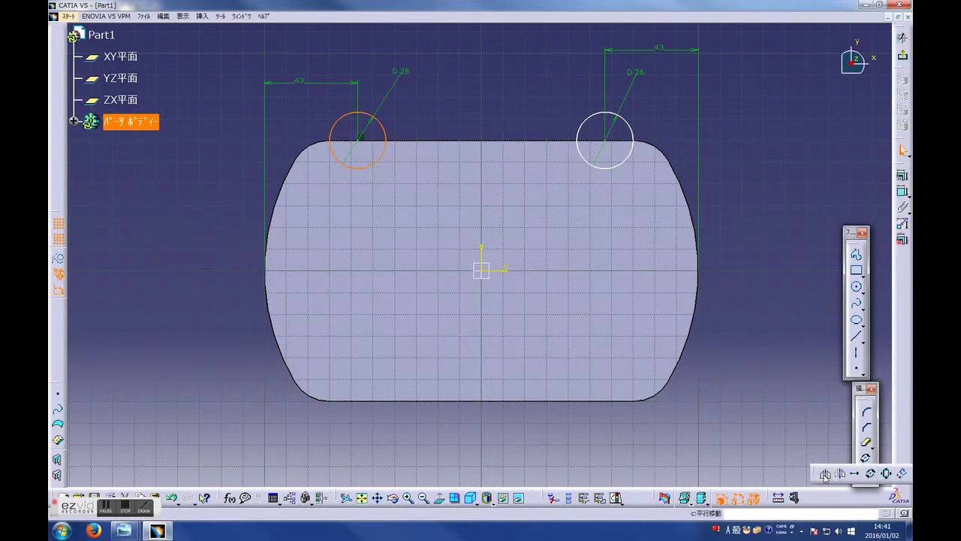
click(825, 474)
click(481, 269)
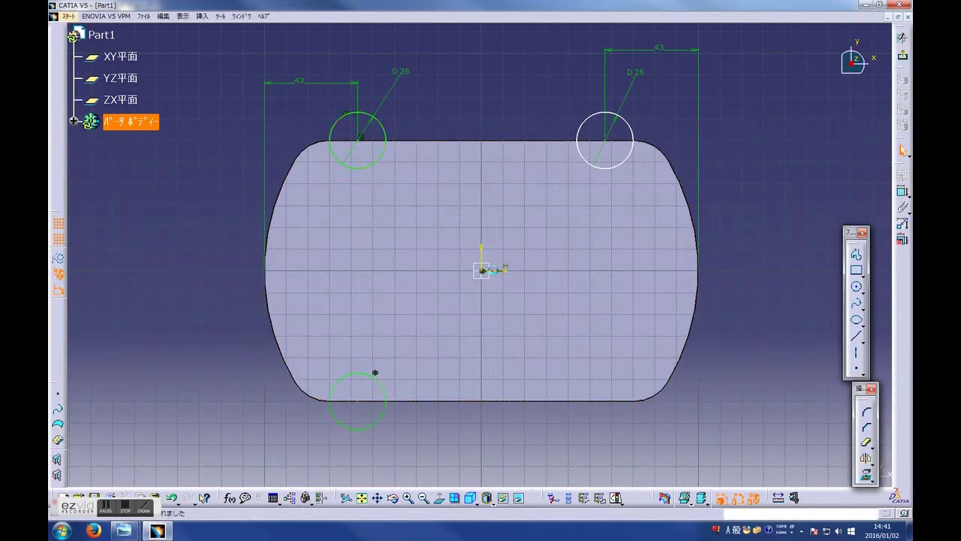
click(595, 163)
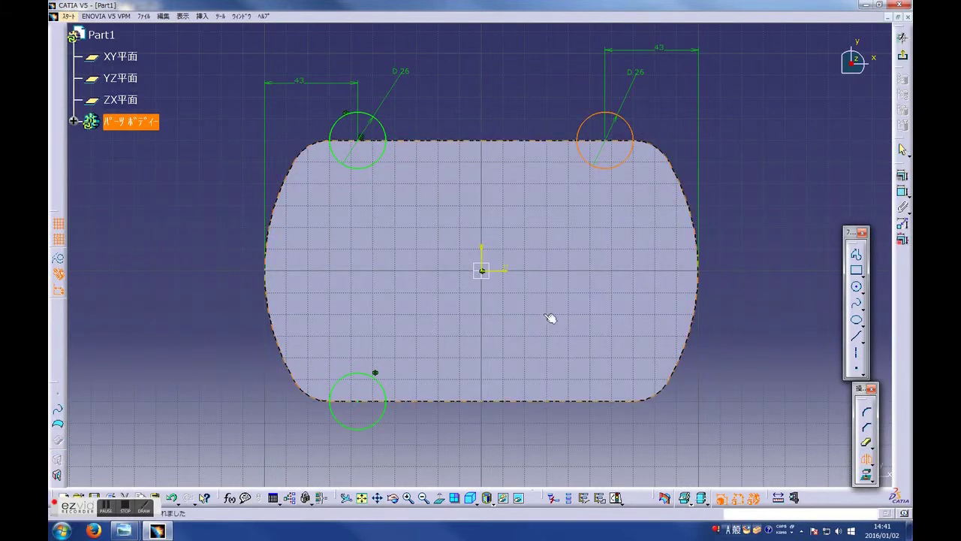
click(502, 270)
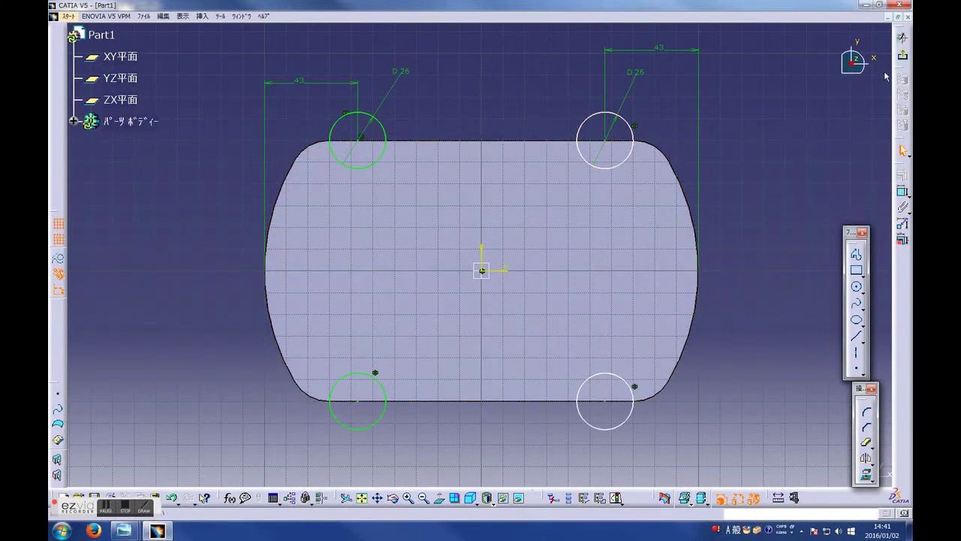
Step: Finish the sketch and extrude the four corner circles as a 35 mm pad
click(904, 59)
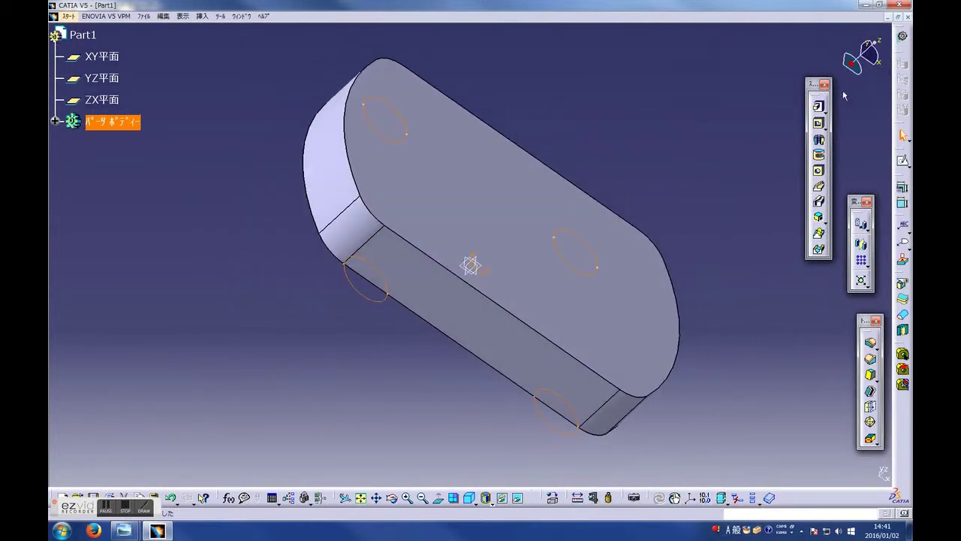
click(819, 109)
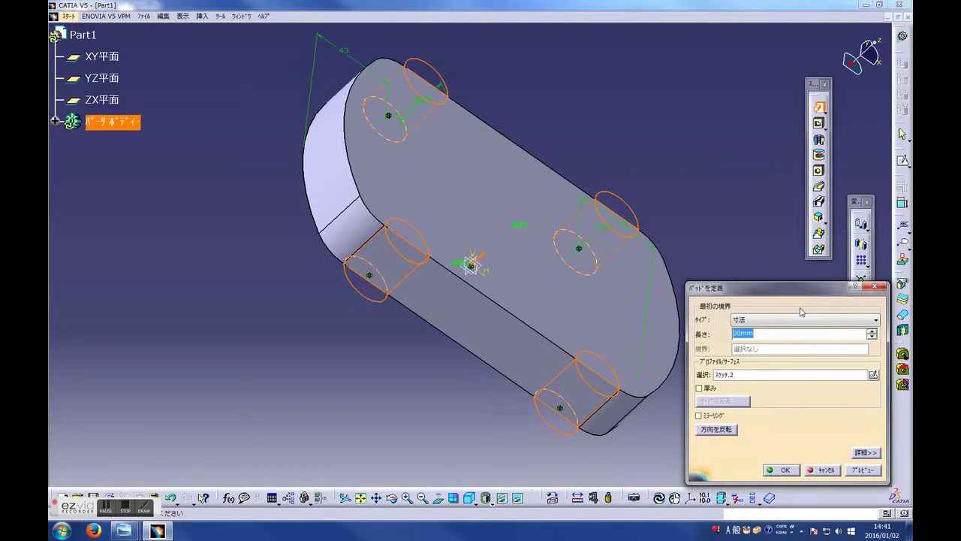
click(781, 470)
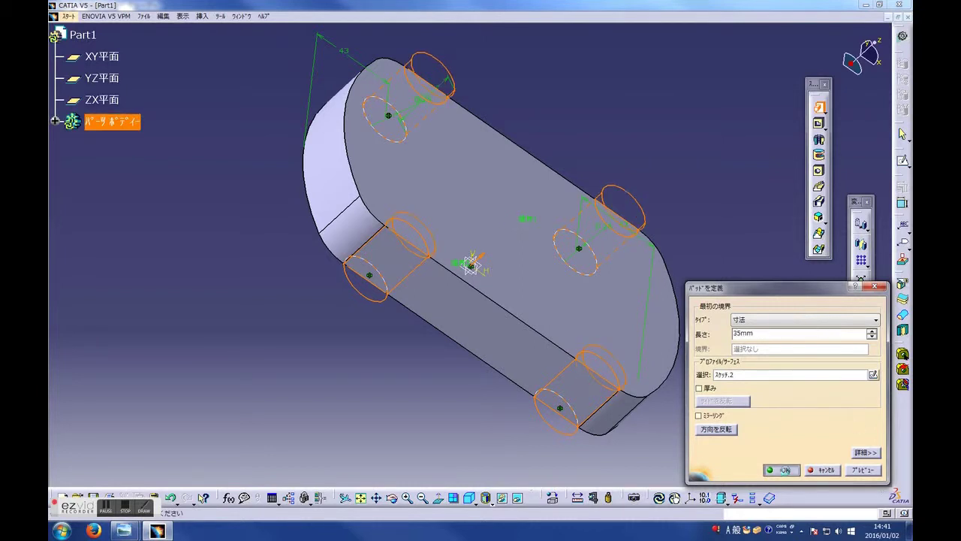
Step: Start a new sketch on the body's large flat face from which the four corner cylinders protrude
middle_drag(730, 137, 570, 221)
click(538, 239)
middle_drag(611, 84, 738, 75)
scroll(699, 150, up, 2)
click(423, 498)
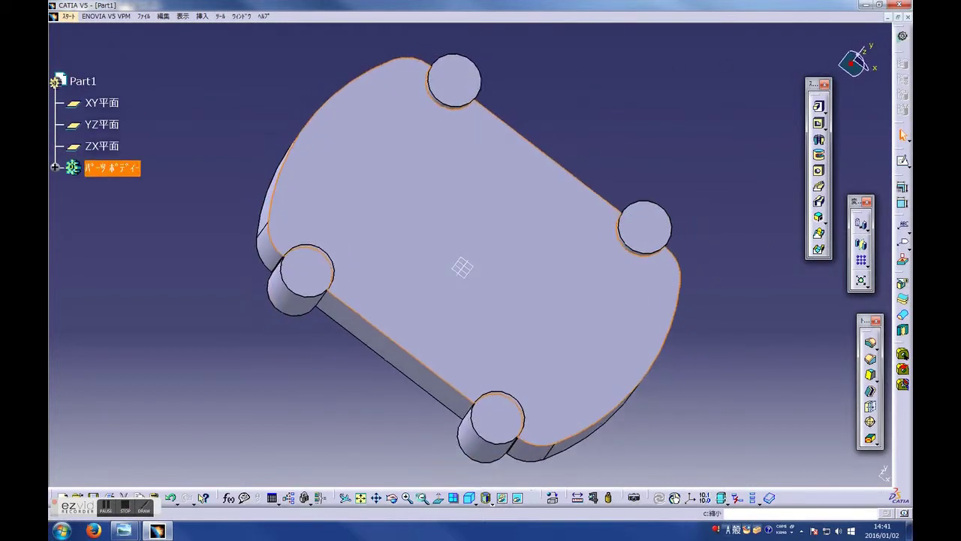
drag(395, 363, 440, 311)
middle_drag(466, 259, 868, 246)
middle_drag(629, 222, 472, 338)
click(552, 229)
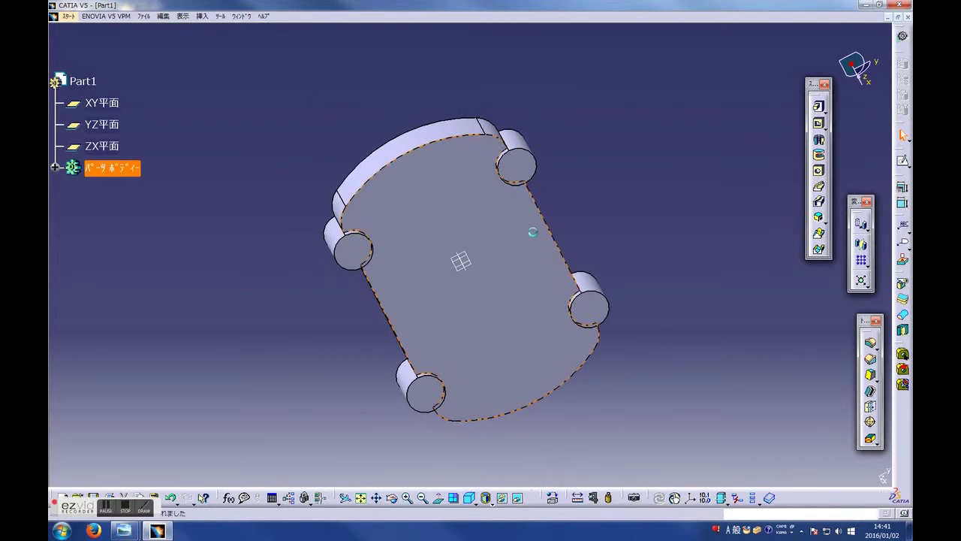
click(904, 162)
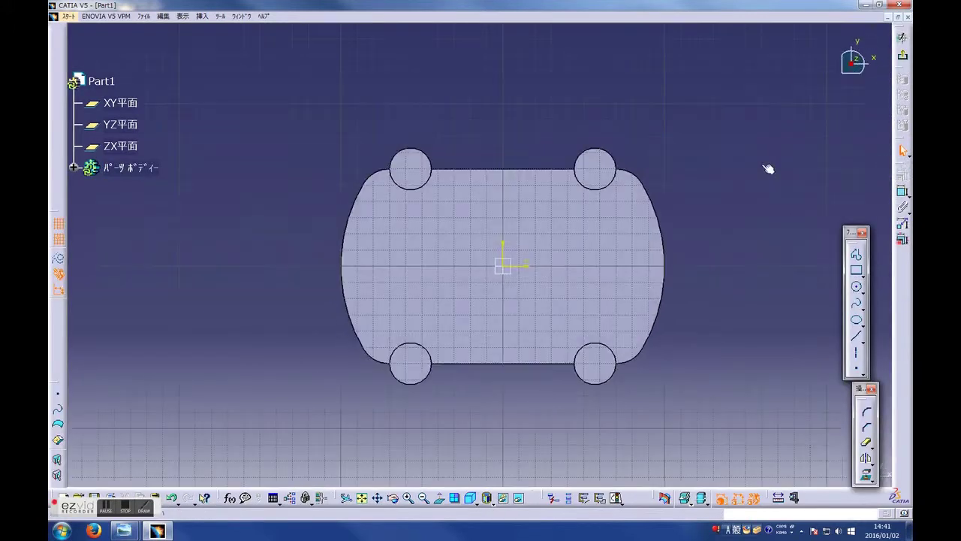
Step: Draw a circle about 45 mm in diameter above left of the origin and one about 72 mm in diameter right of the origin
click(857, 287)
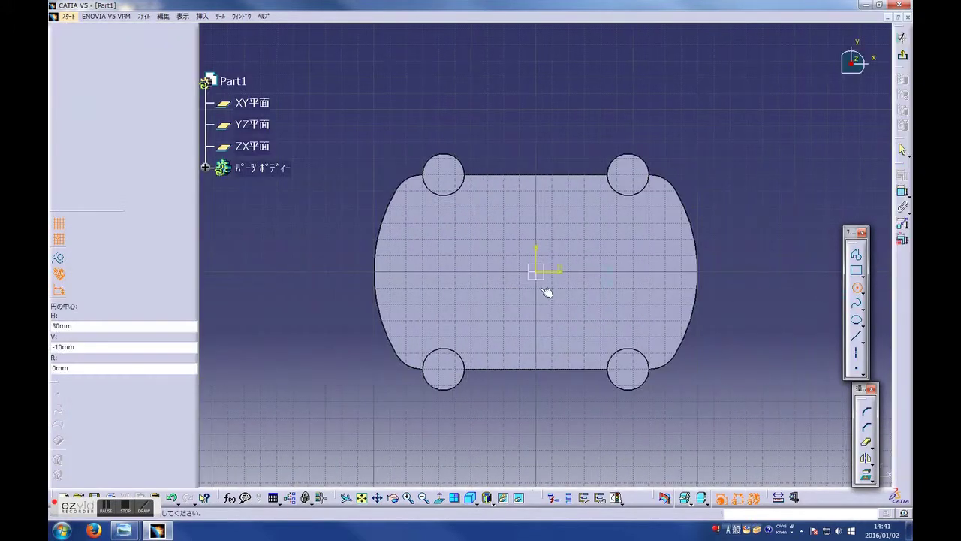
click(471, 239)
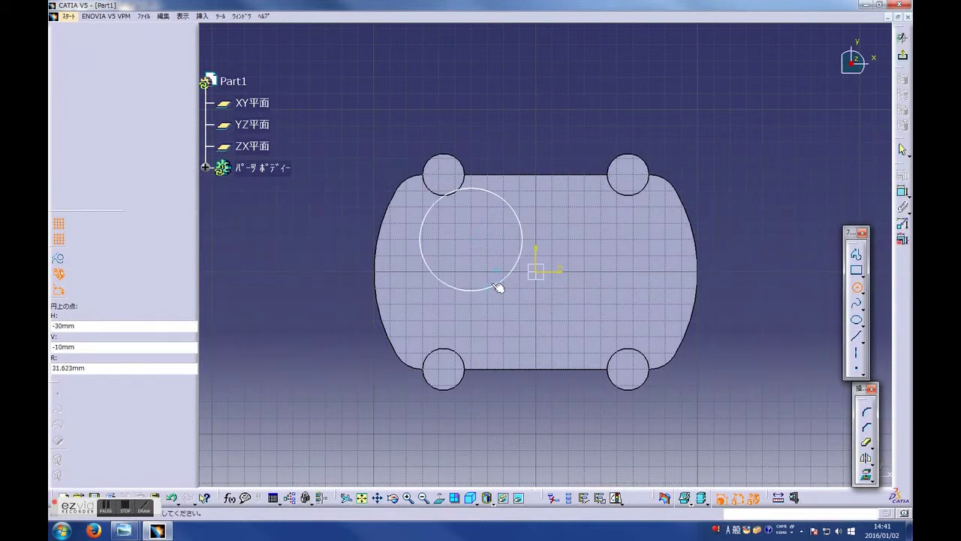
click(490, 272)
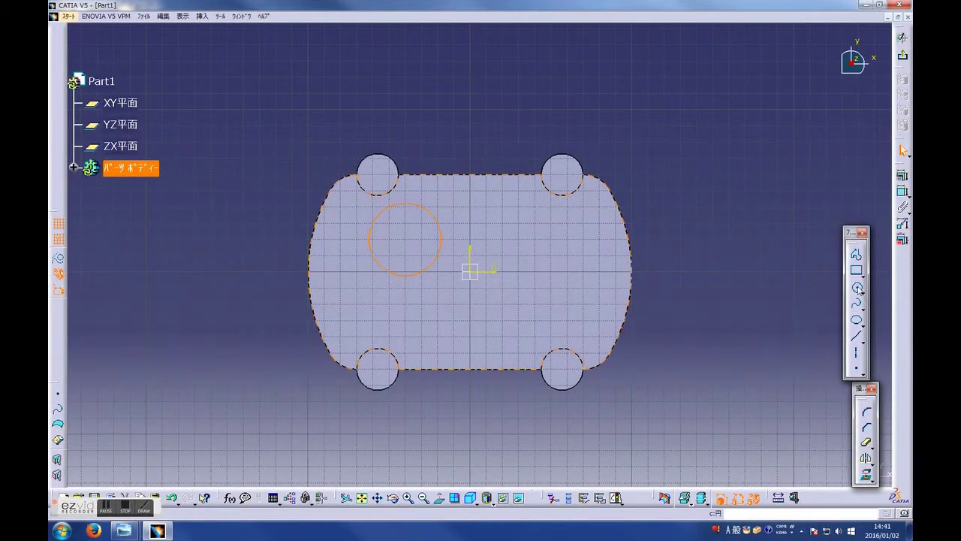
click(857, 287)
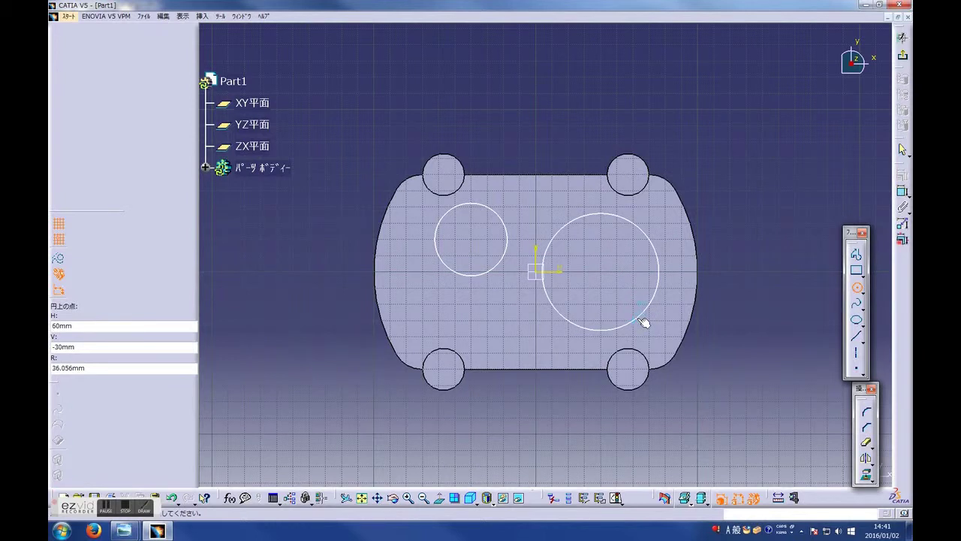
click(643, 320)
Step: Dimension the diameter of the circle right of the origin and set it to 82 mm
click(901, 202)
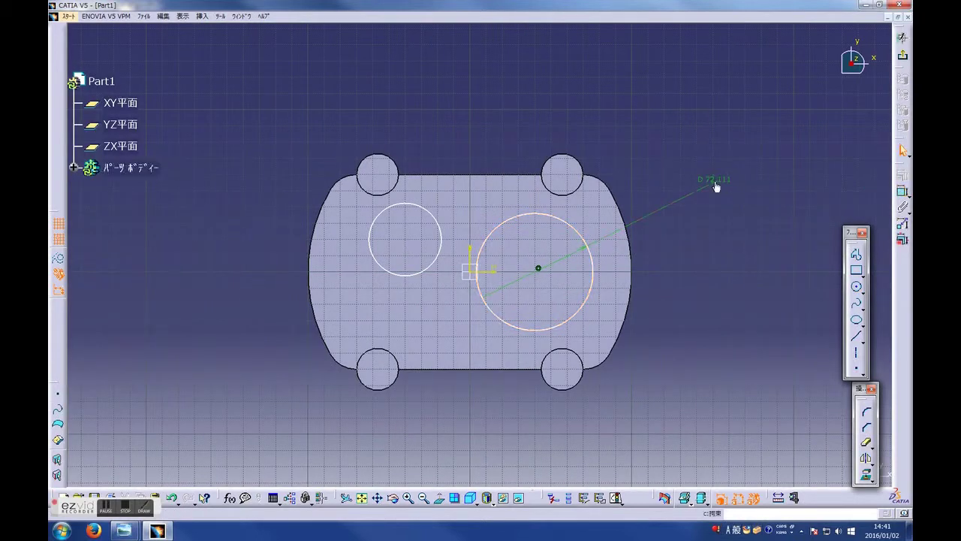
double_click(718, 182)
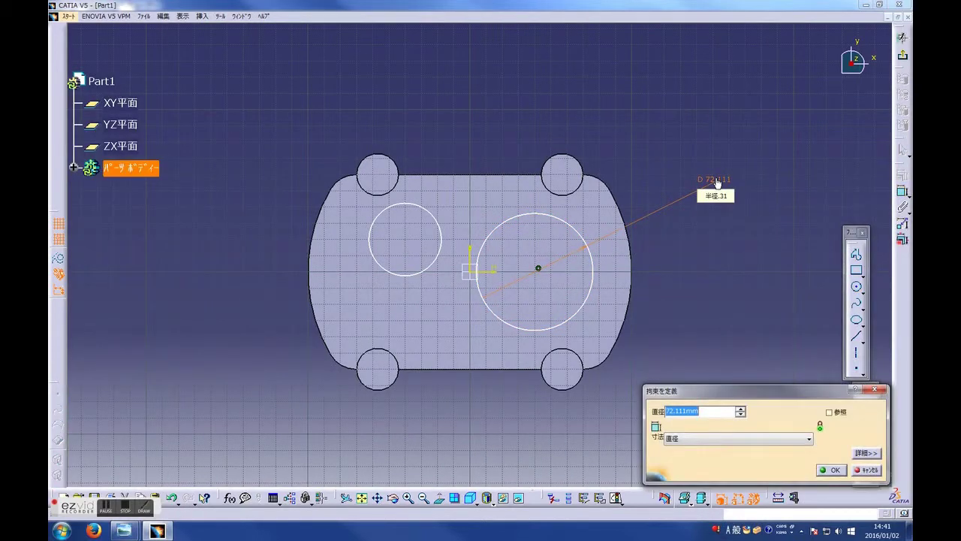
text(82mm)
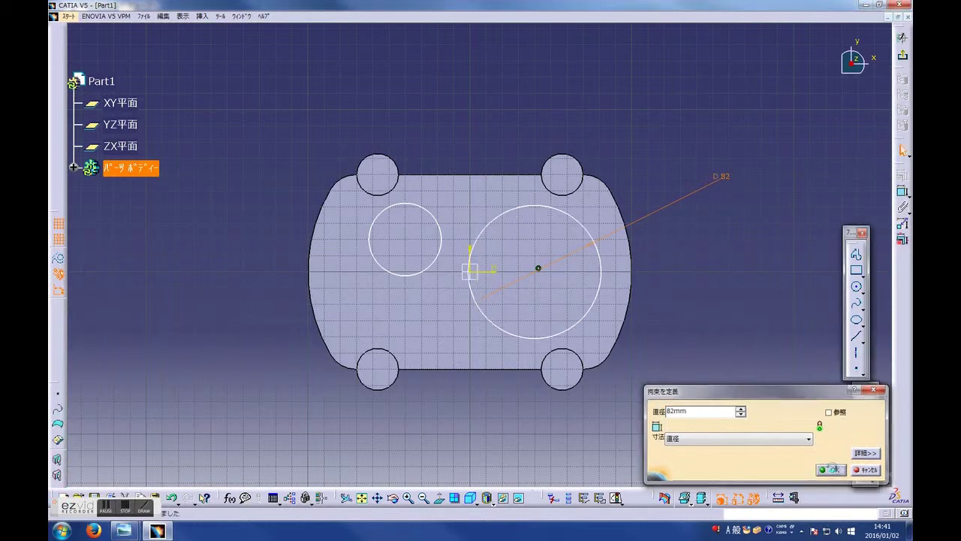
click(830, 470)
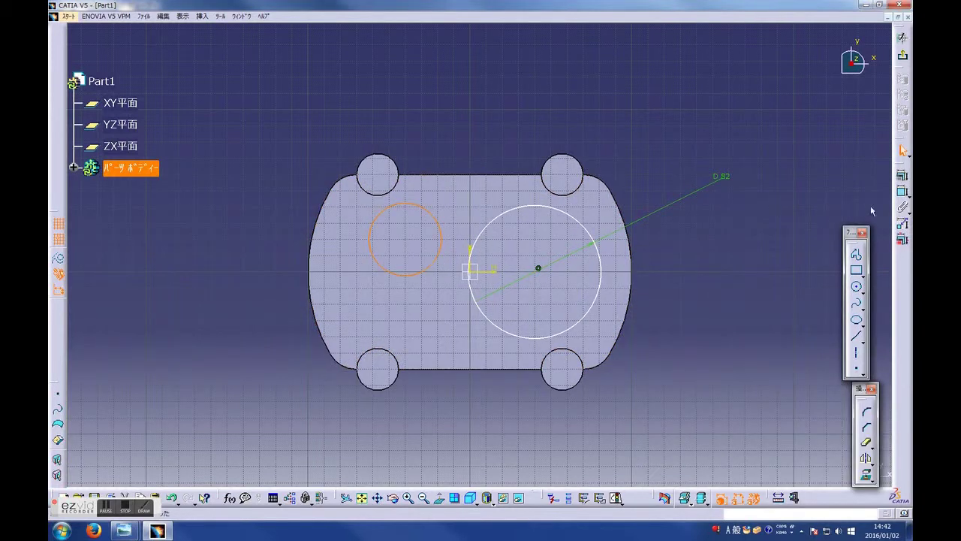
Step: Dimension the diameter of the circle left of the origin and set it to 60 mm
click(901, 194)
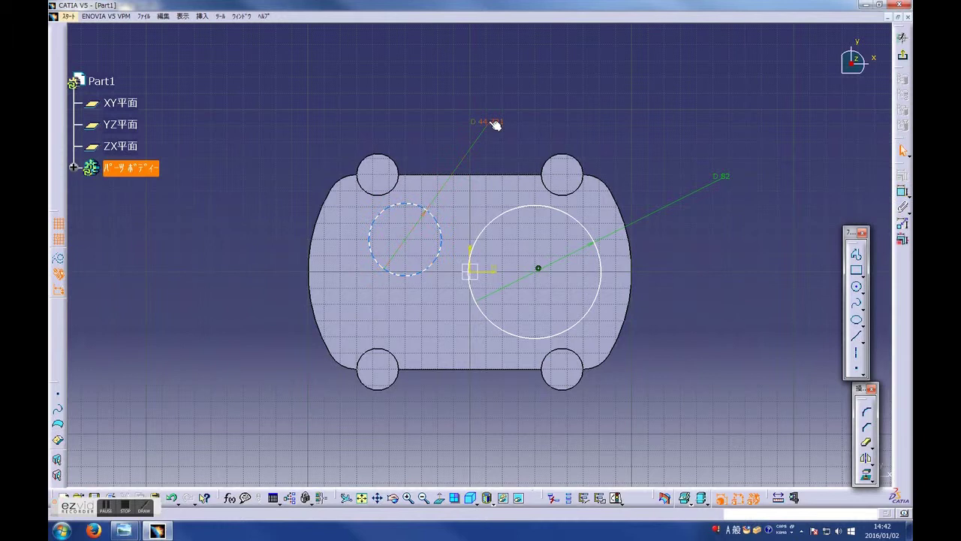
double_click(490, 124)
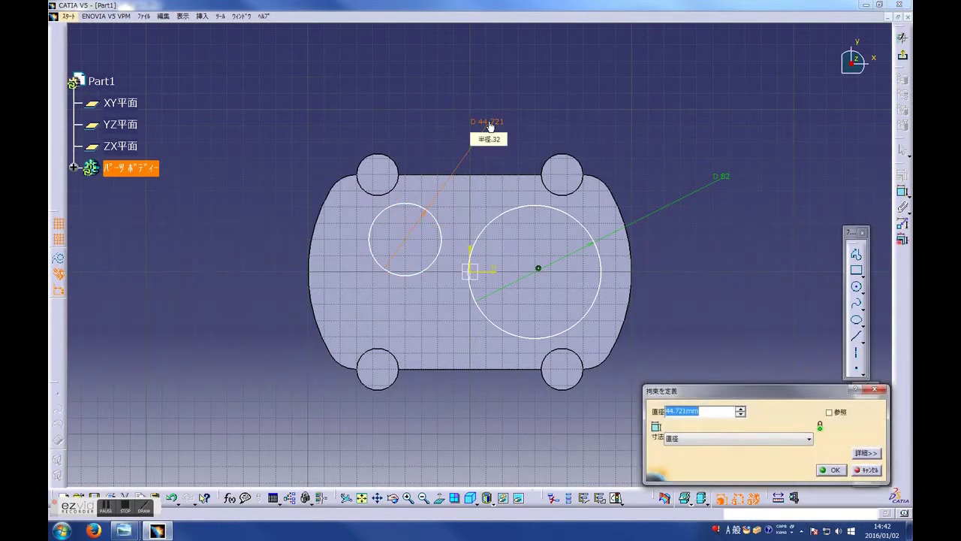
text(60)
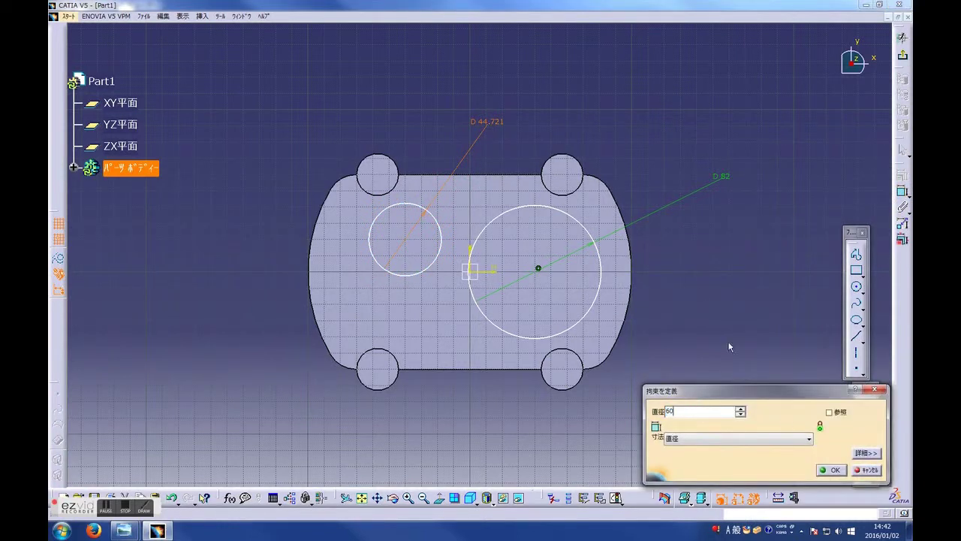
click(829, 470)
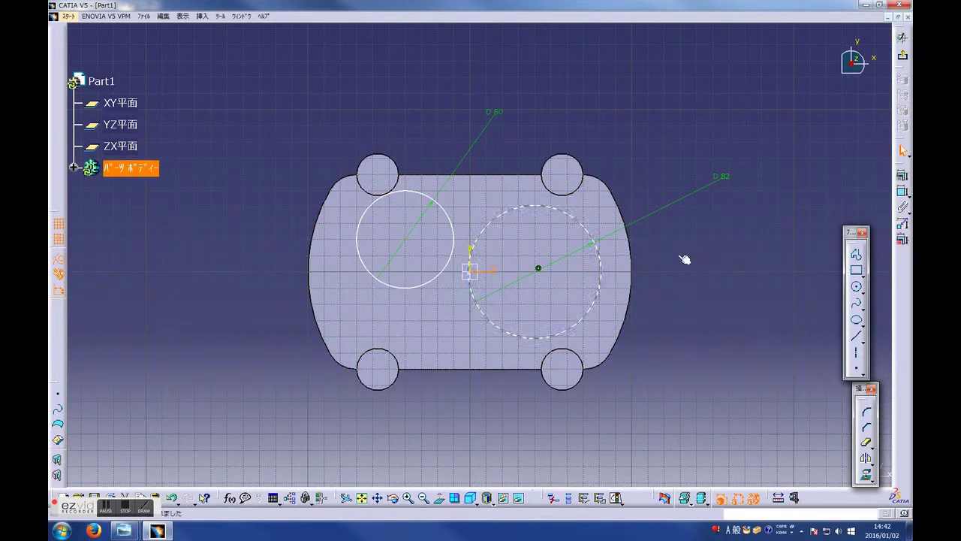
Step: Dimension the vertical distance from the left circle's centre to the horizontal axis and set it to 15 mm
click(902, 192)
click(215, 201)
double_click(215, 199)
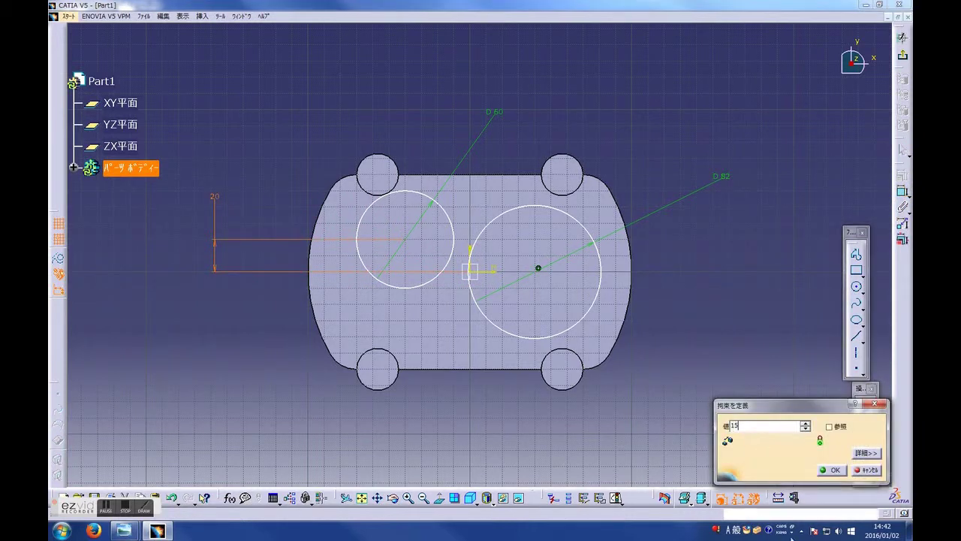
click(829, 469)
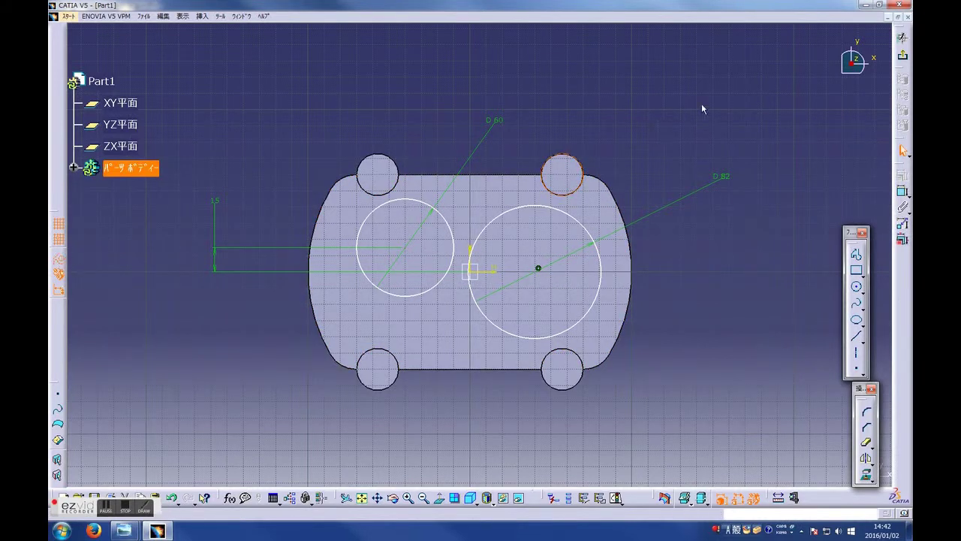
Step: Draw a circle concentric with the upper-right corner cylinder, slightly larger than its end face
click(857, 289)
click(630, 177)
click(643, 197)
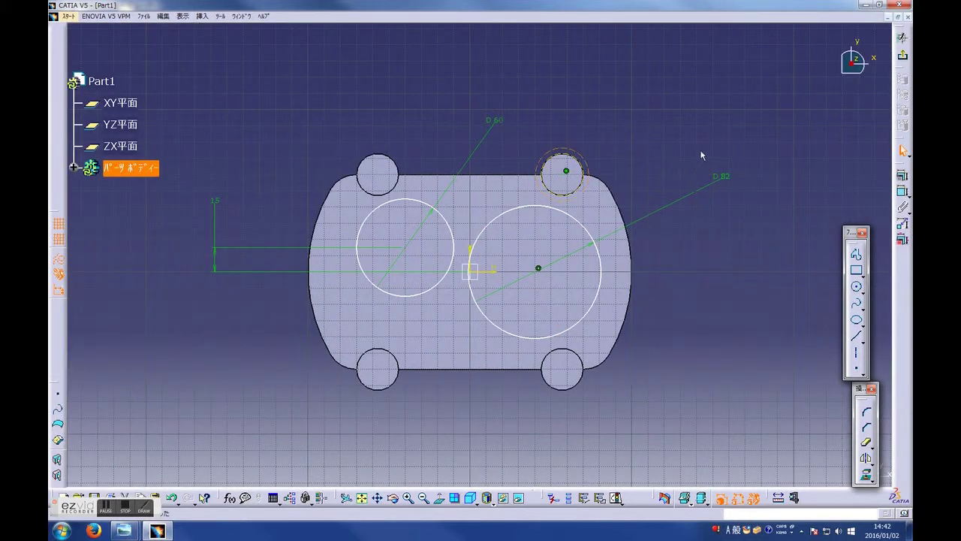